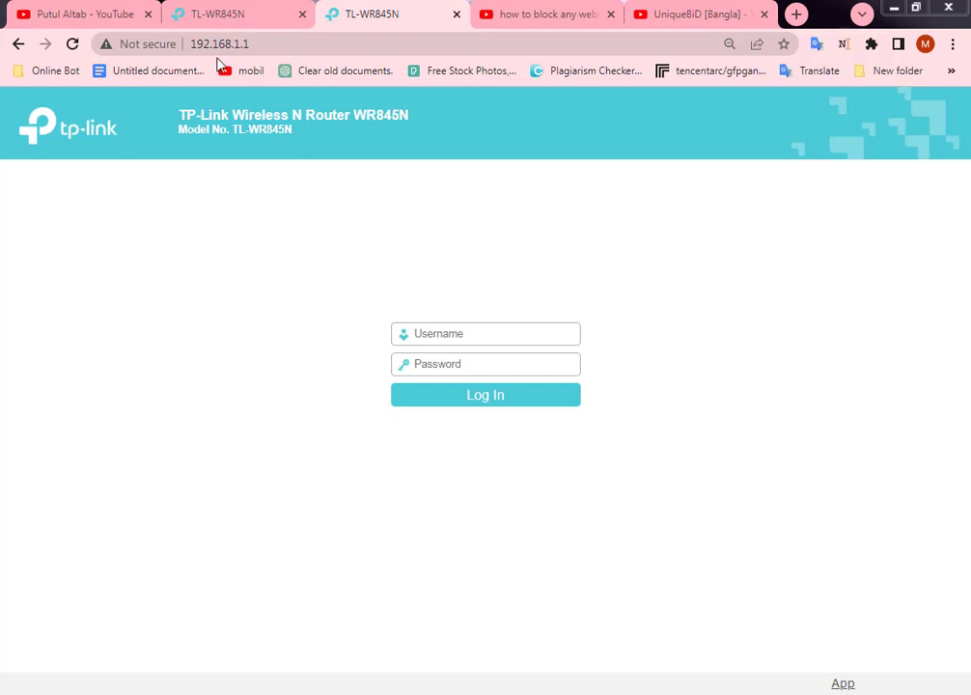
# - Load the router's login page at 192.168.1.1 and log in with the router credentials
pyautogui.click(289, 36)
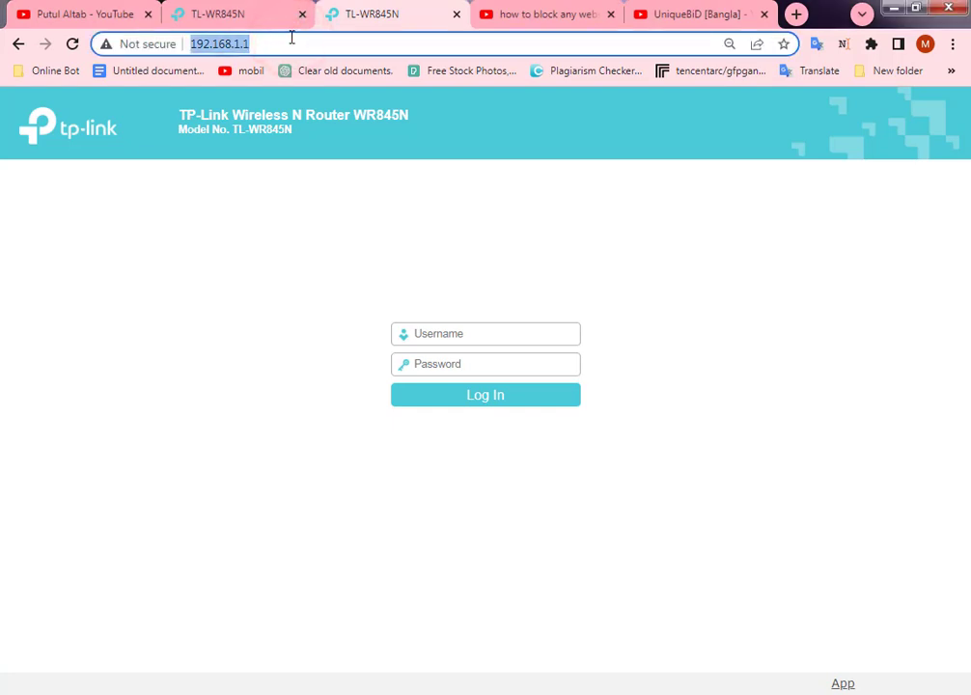
pyautogui.press('Return')
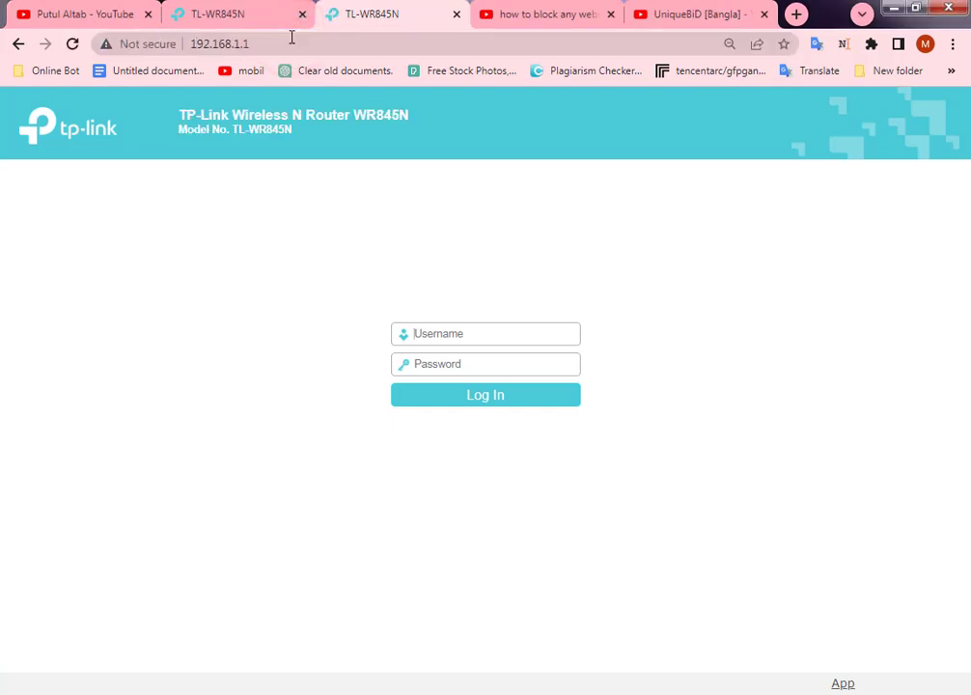
pyautogui.click(291, 37)
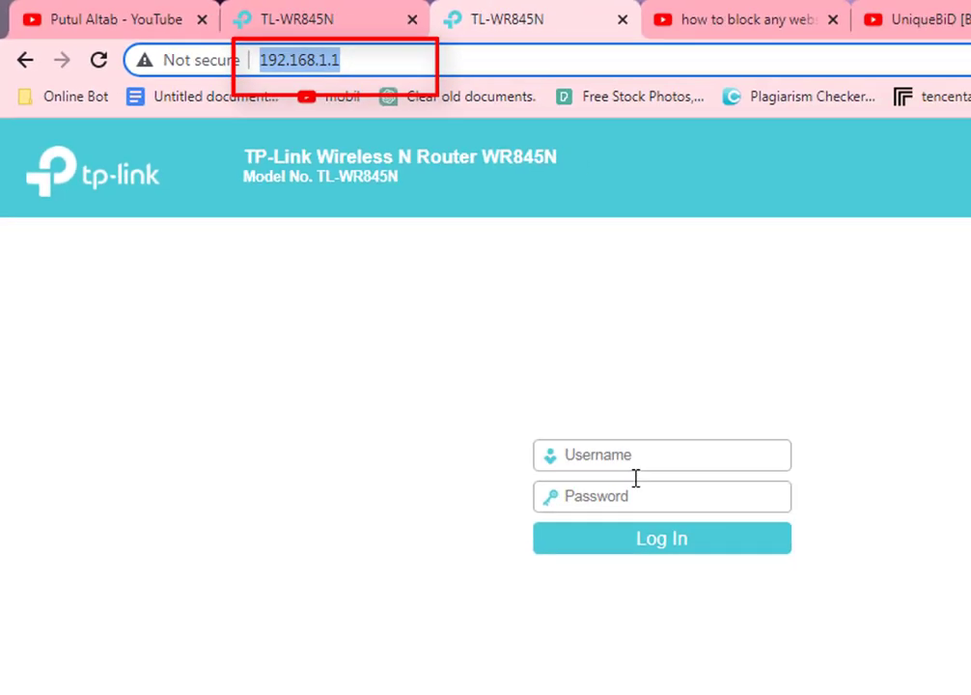
pyautogui.click(636, 468)
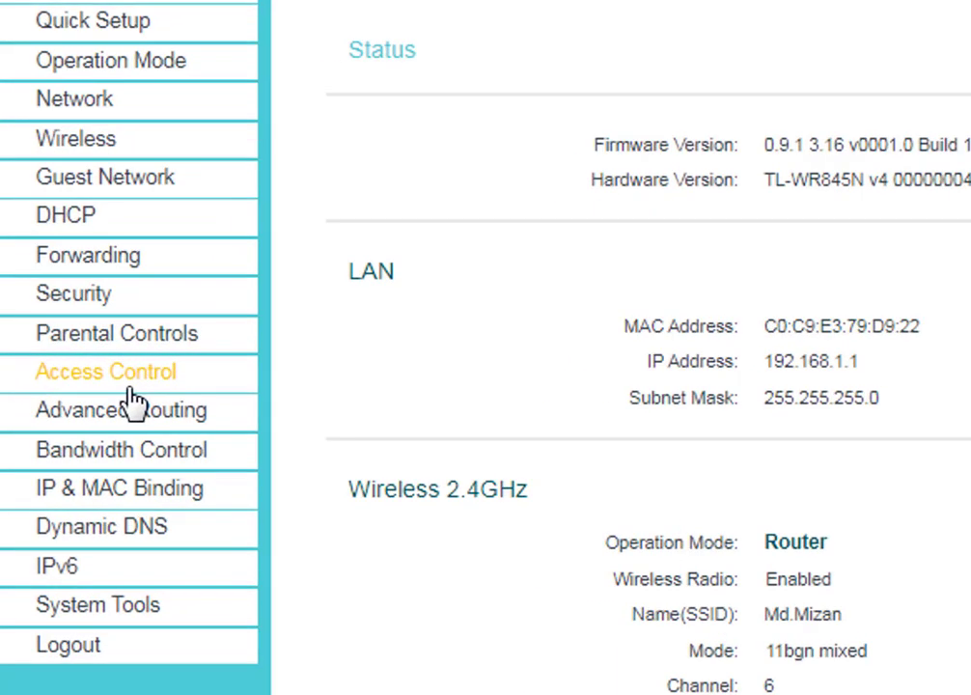
# - Save the Access Control rule settings with Internet access control enabled and Allow as the default filtering rule
pyautogui.click(229, 407)
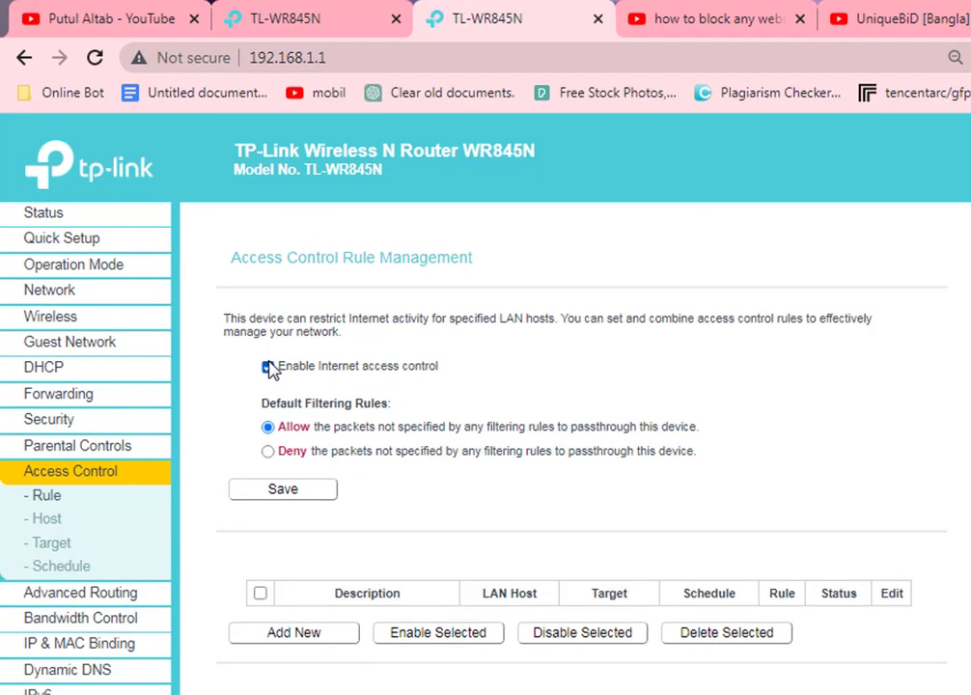
pyautogui.click(48, 504)
pyautogui.click(302, 490)
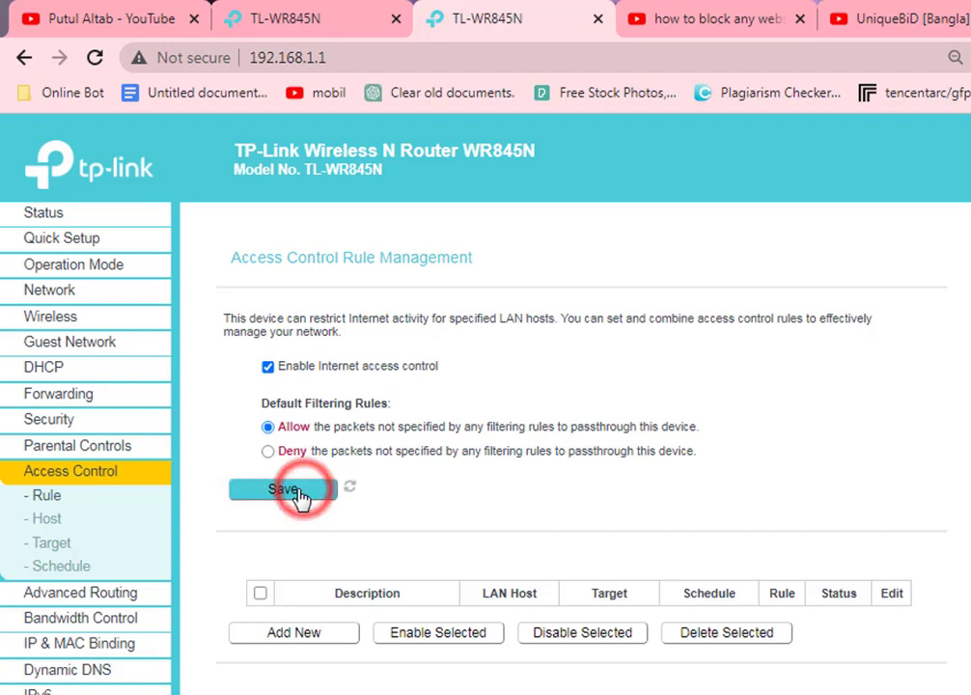
# - Start a new Access Control target entry and set its mode to URL Address
pyautogui.click(60, 544)
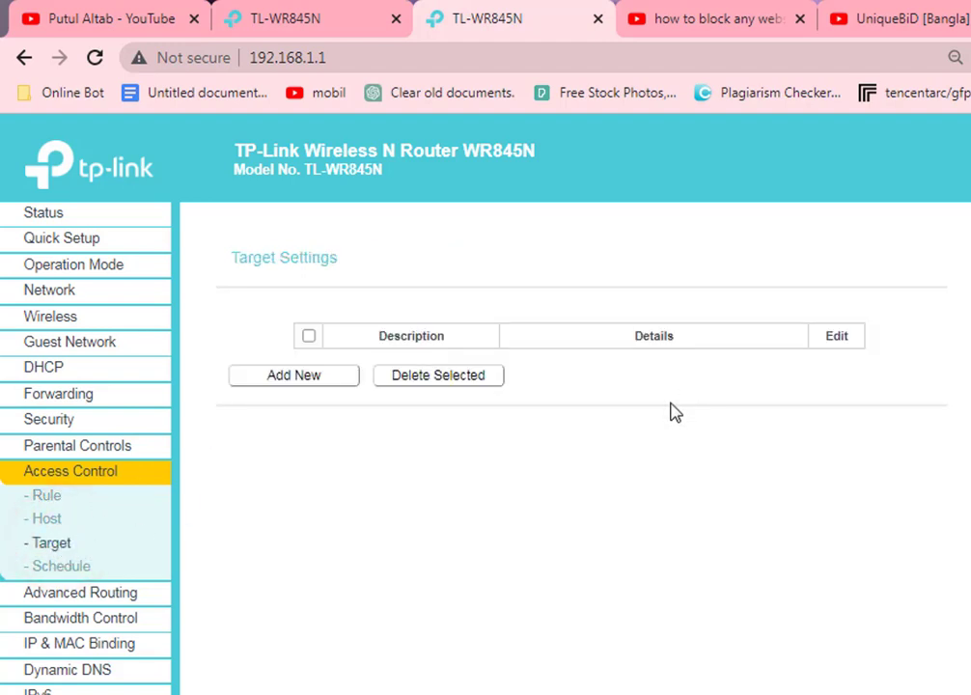
pyautogui.click(309, 384)
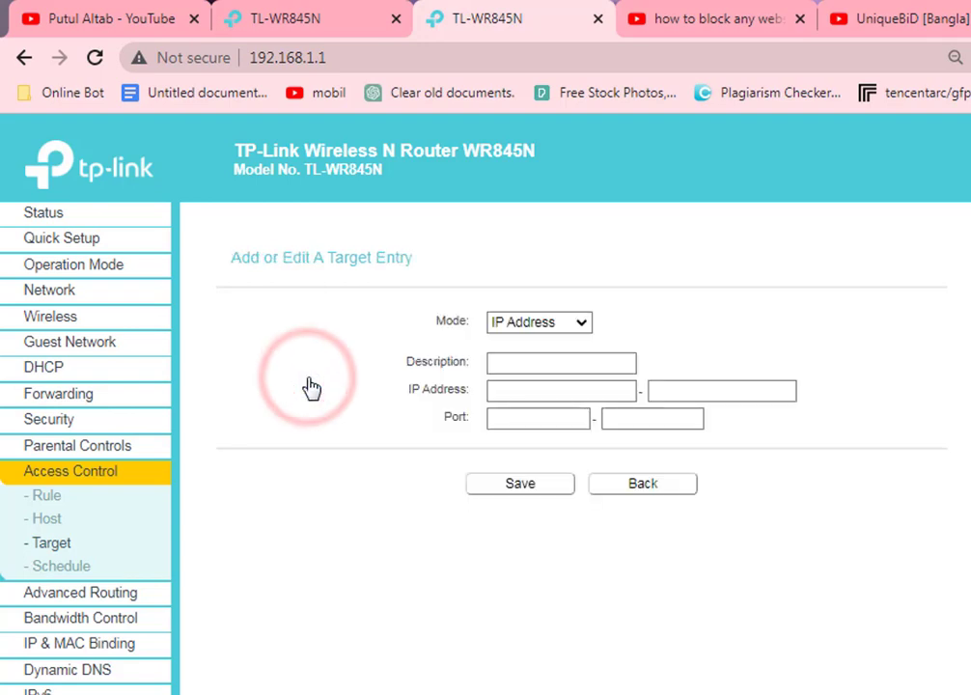
pyautogui.click(640, 485)
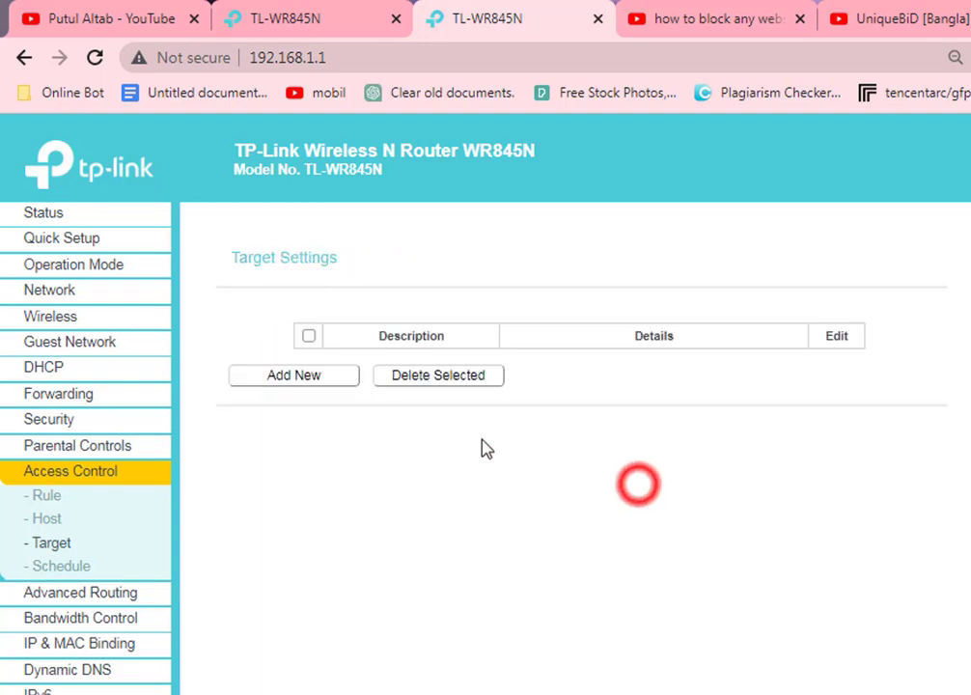
pyautogui.click(285, 383)
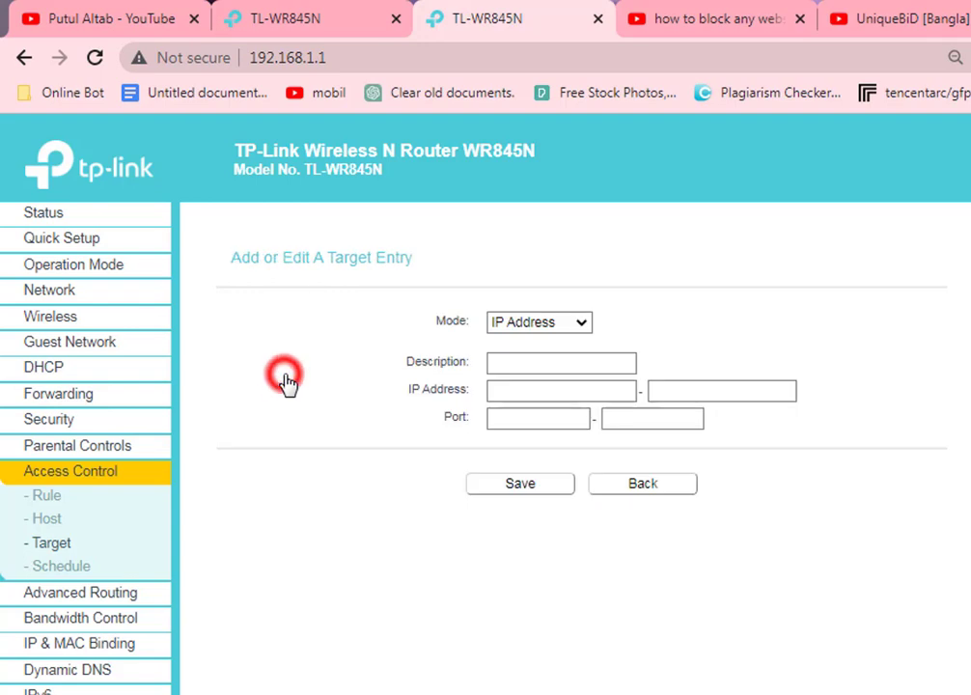
pyautogui.click(585, 326)
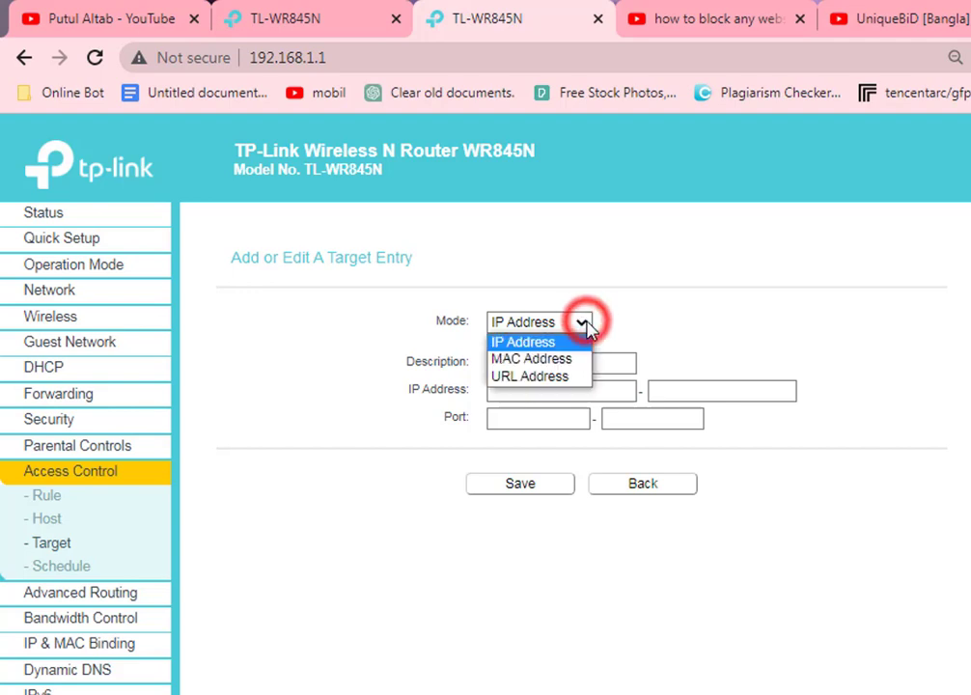
pyautogui.click(563, 378)
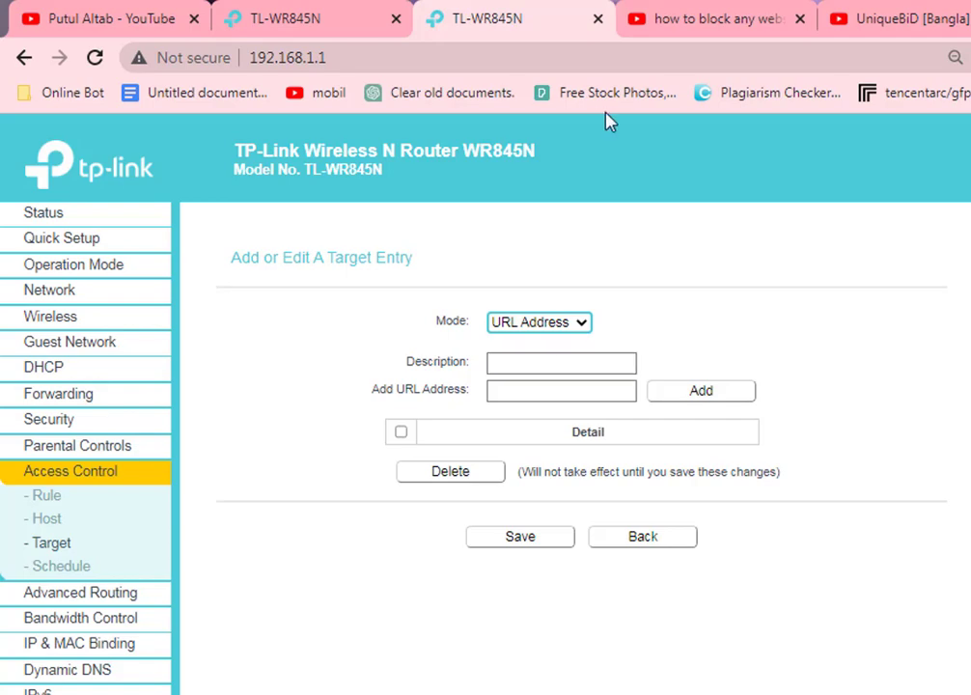
# - Copy youtube.com from the YouTube page's address and paste it as the target entry's URL address
pyautogui.click(94, 17)
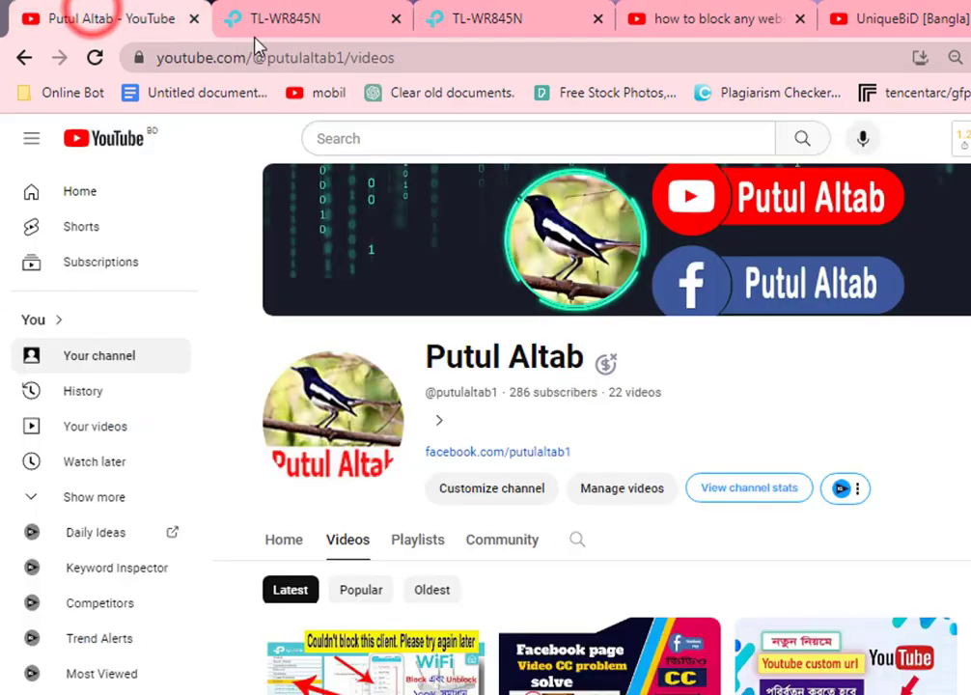
pyautogui.click(243, 55)
pyautogui.doubleClick(244, 55)
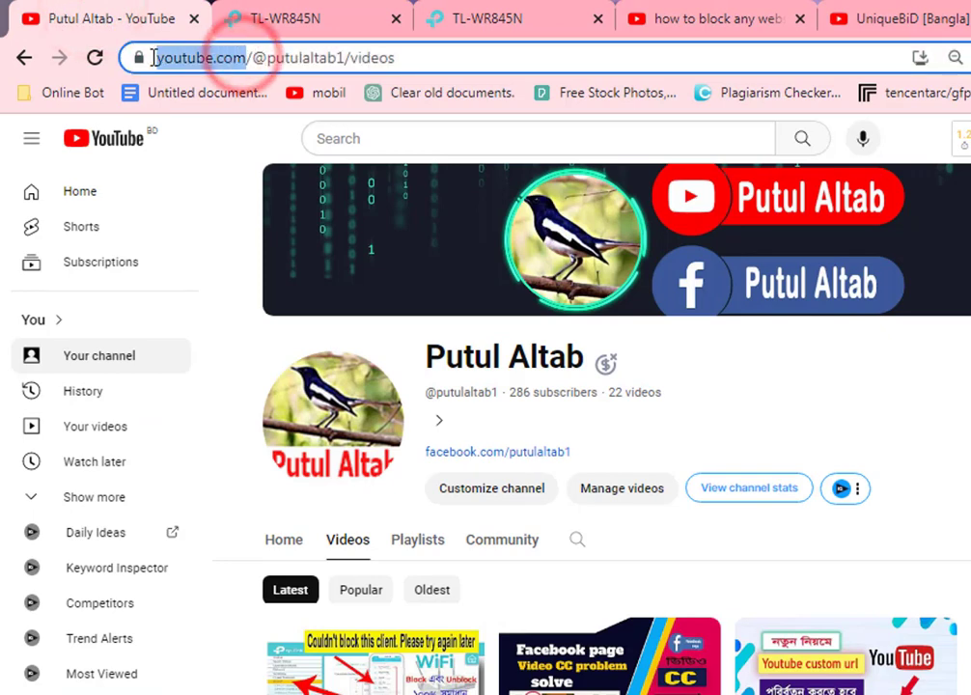
pyautogui.hotkey('ctrl', 'c')
pyautogui.click(285, 18)
pyautogui.hotkey('ctrl', 'v')
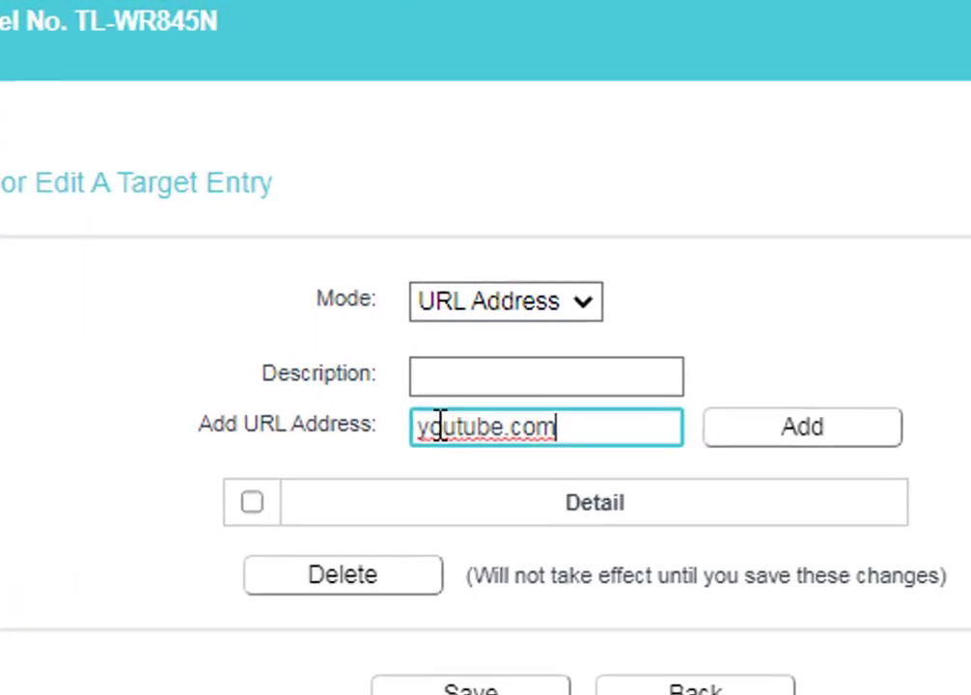
pyautogui.click(477, 398)
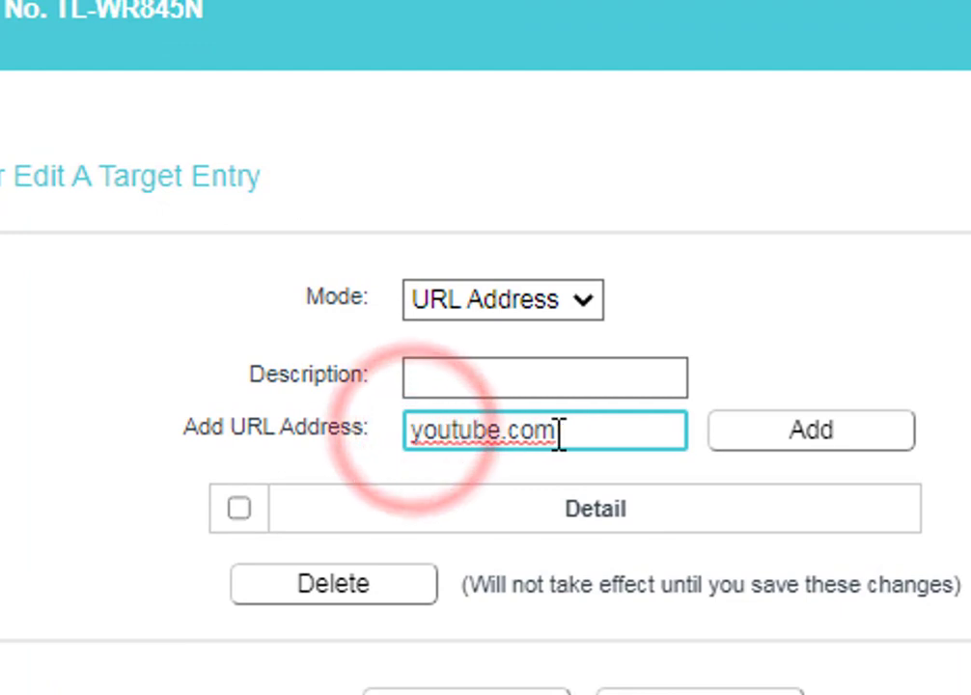
pyautogui.click(559, 431)
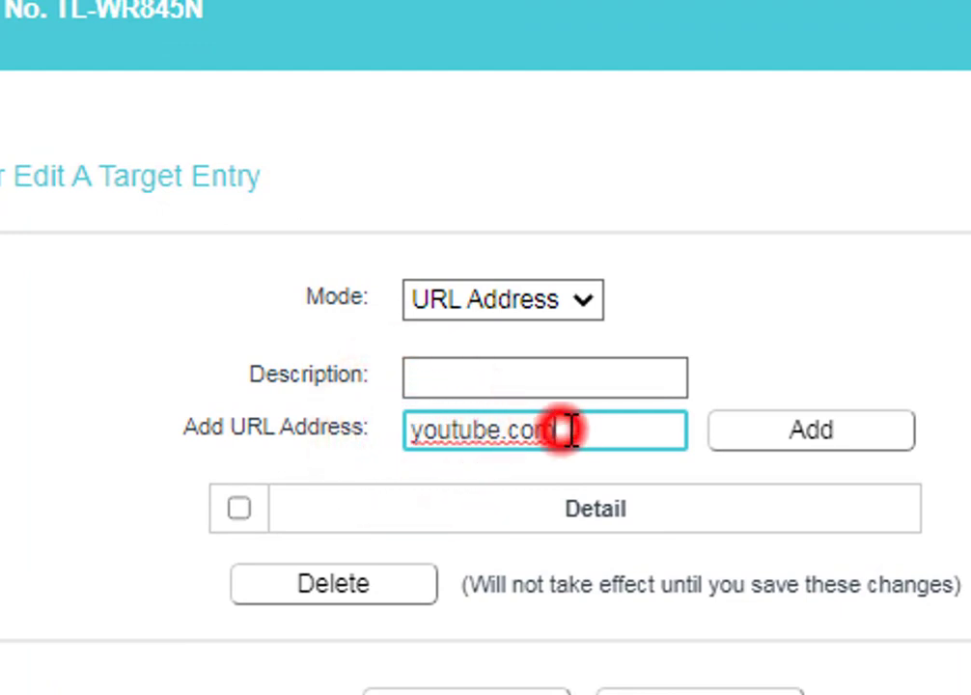
# - Set the target description to youtube and add youtube.com to the entry's URL list
pyautogui.doubleClick(503, 428)
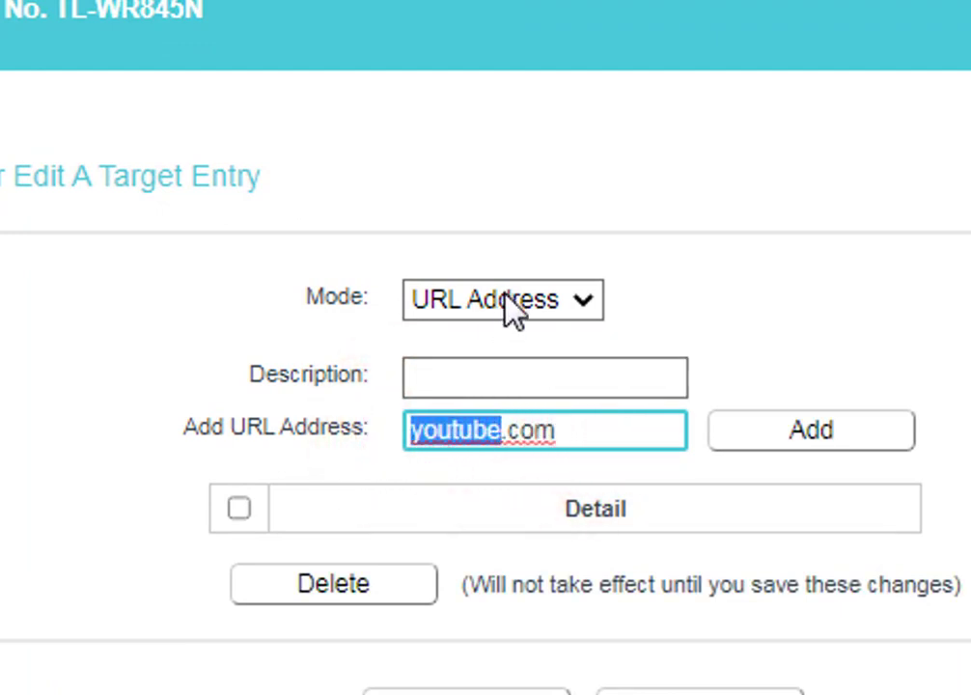
pyautogui.click(481, 371)
pyautogui.hotkey('ctrl', 'v')
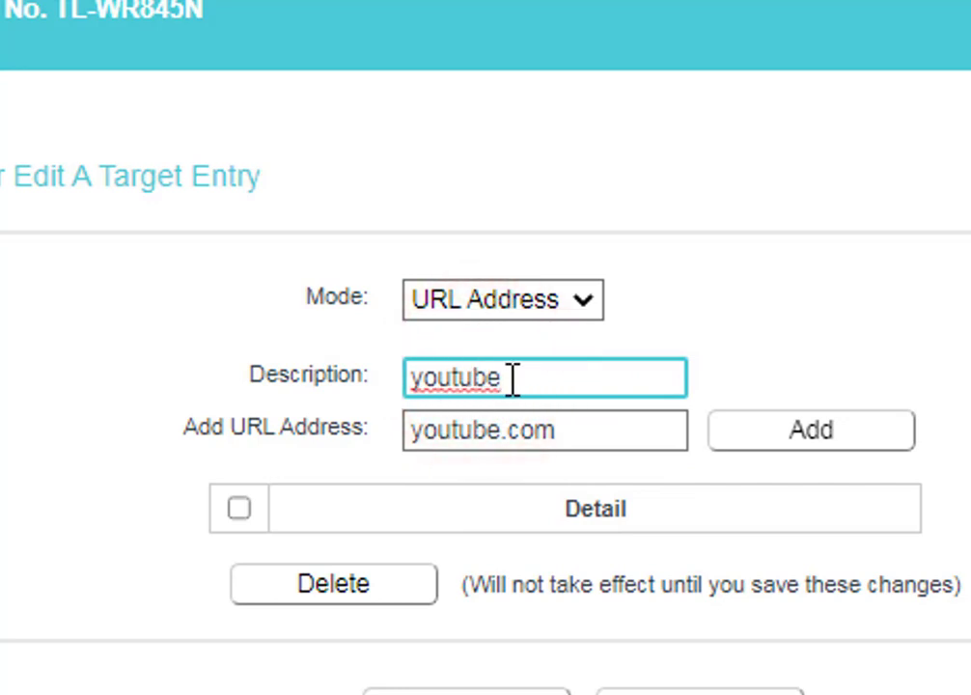
pyautogui.click(591, 431)
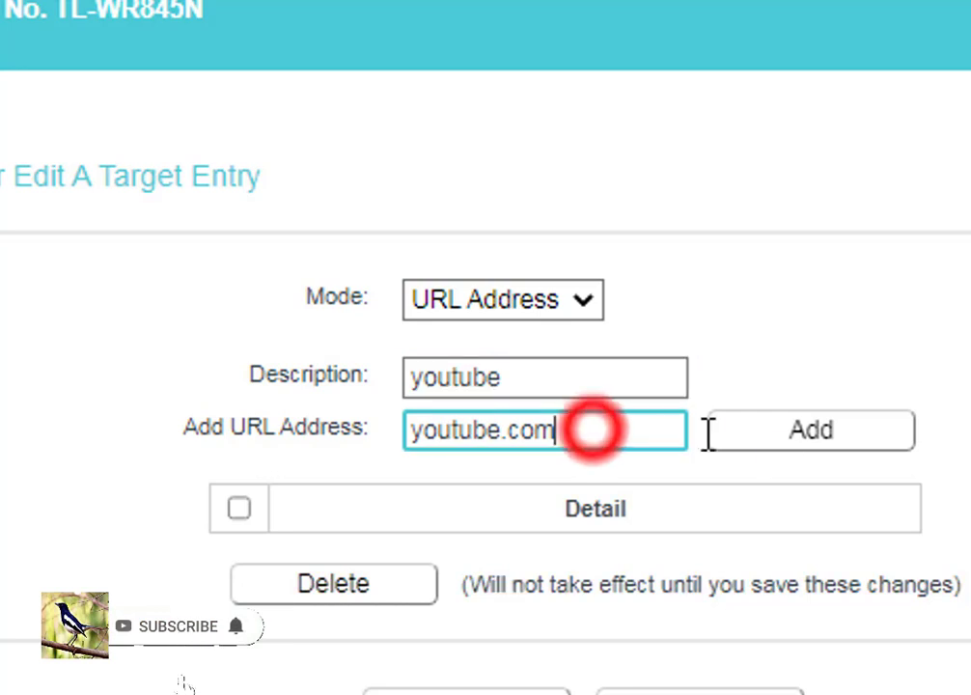
pyautogui.click(811, 437)
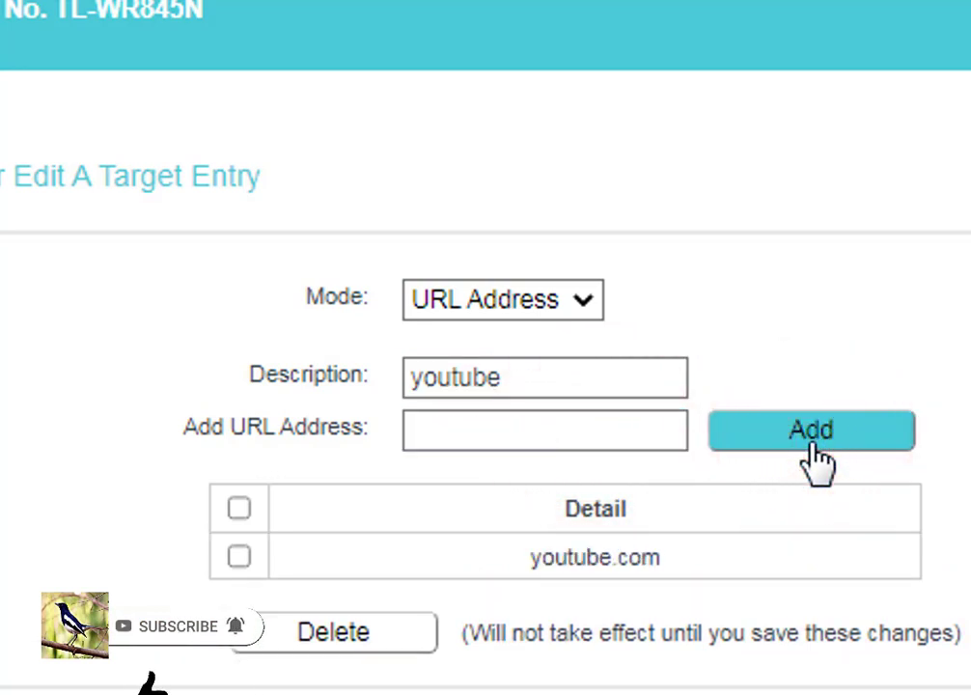
# - Change the target description to Facebook and add Facebook.com to the entry's URL list
pyautogui.doubleClick(540, 372)
pyautogui.write('fac')
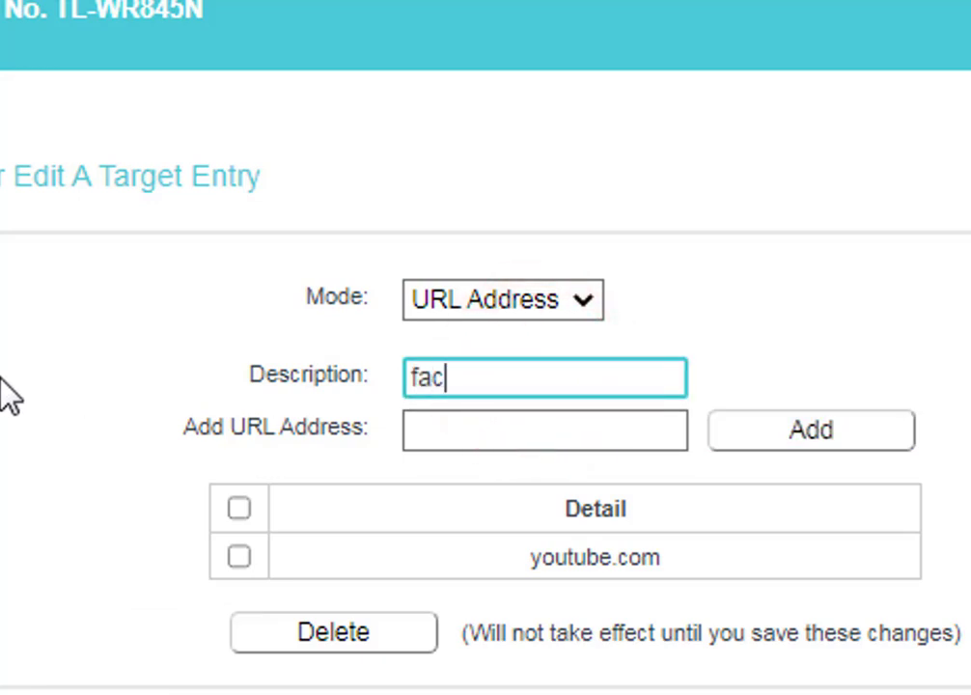
pyautogui.write('ebook')
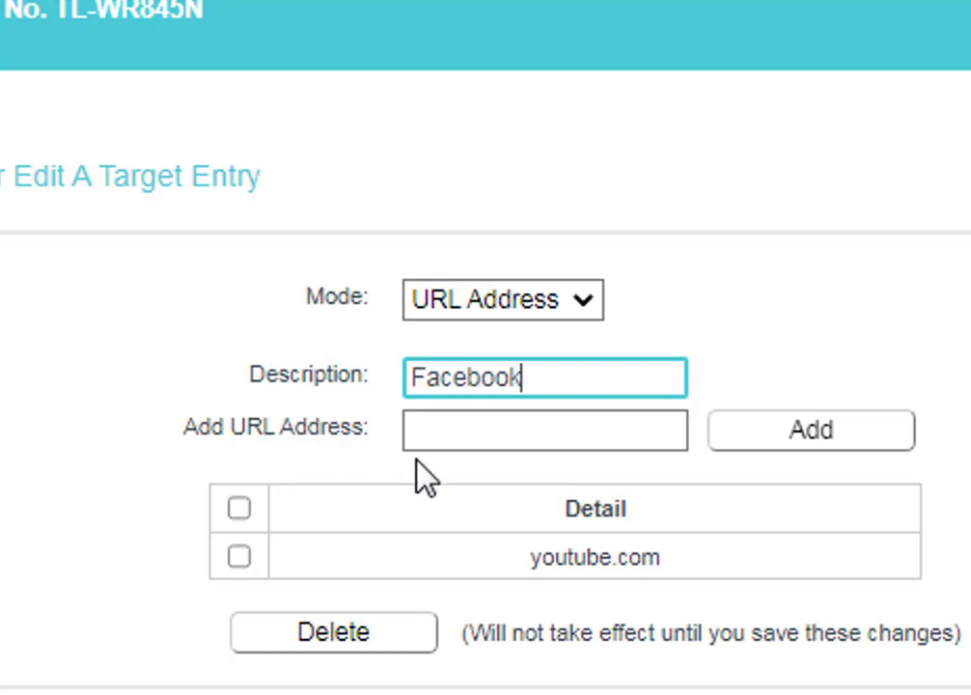
pyautogui.click(492, 427)
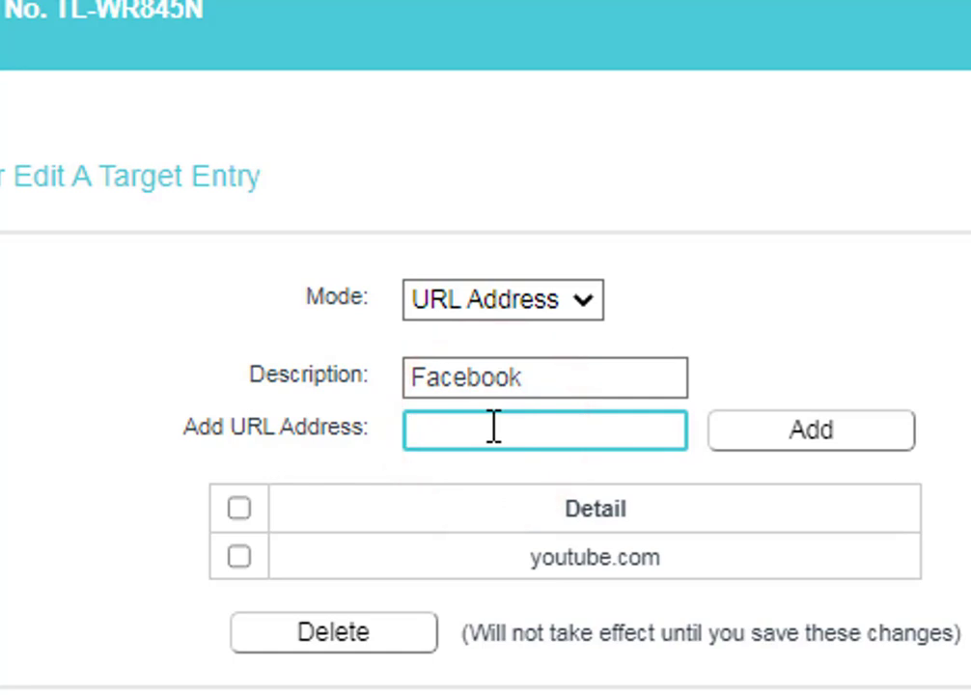
pyautogui.write('C')
pyautogui.press('BackSpace')
pyautogui.write('Facebook.com')
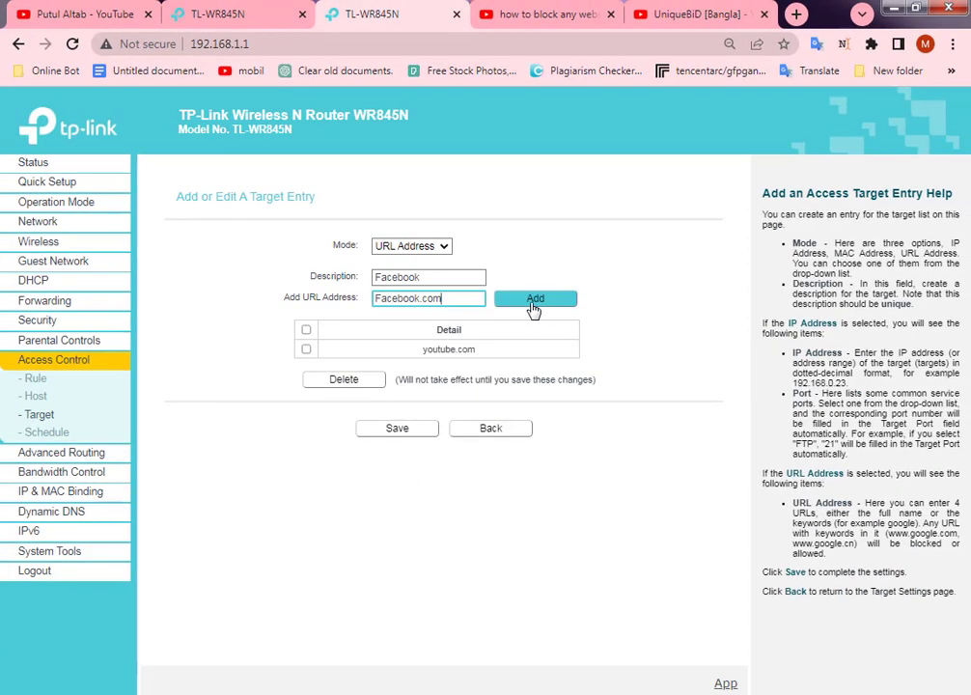
pyautogui.click(533, 307)
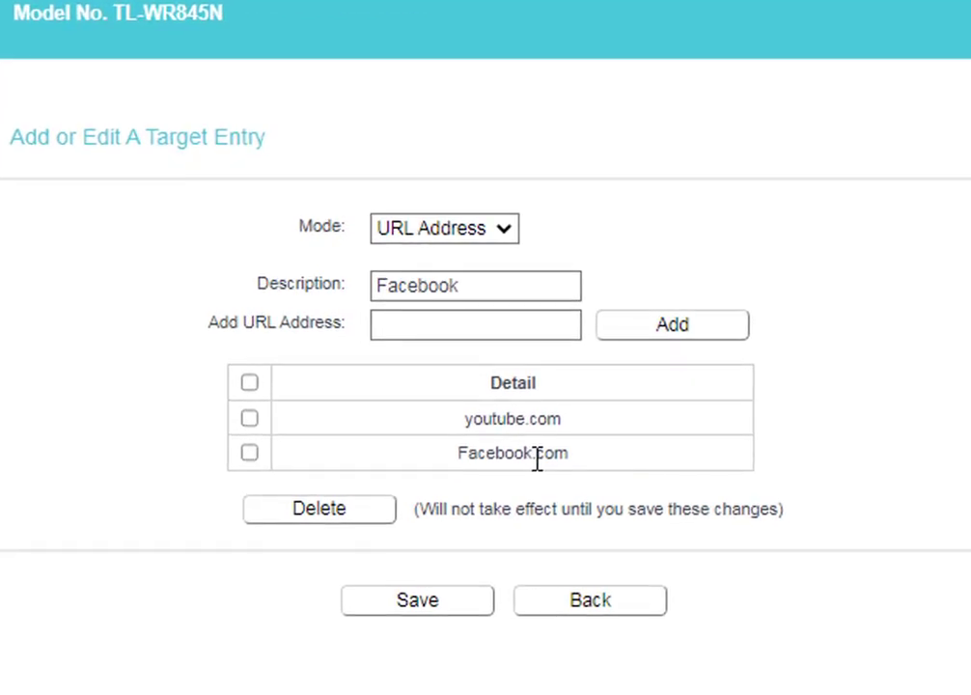
# - Set the target description to "Block website" and save the target entry
pyautogui.doubleClick(479, 288)
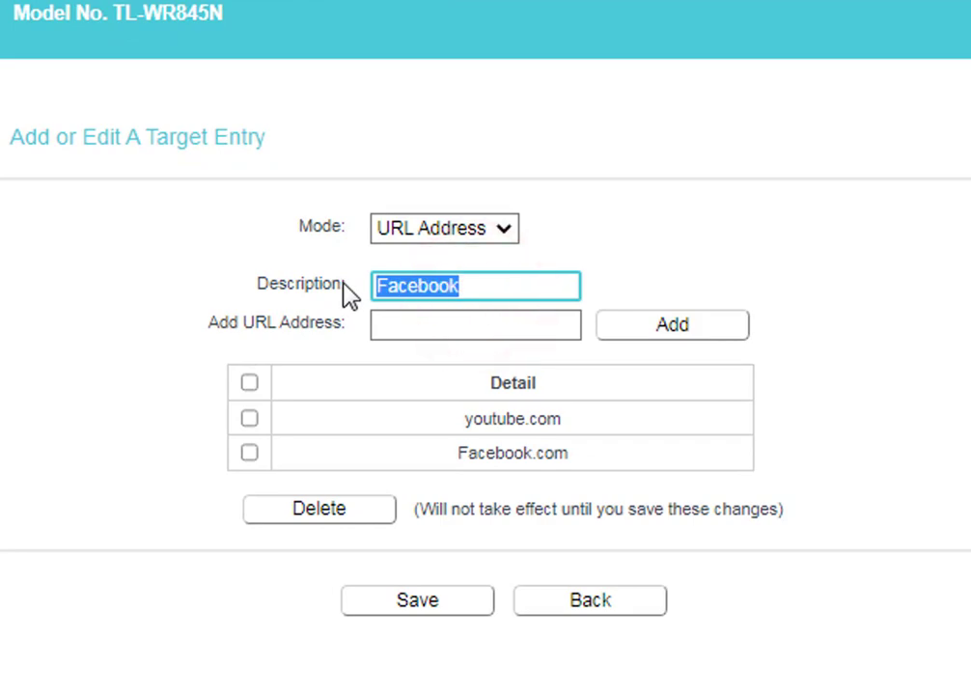
pyautogui.press('BackSpace')
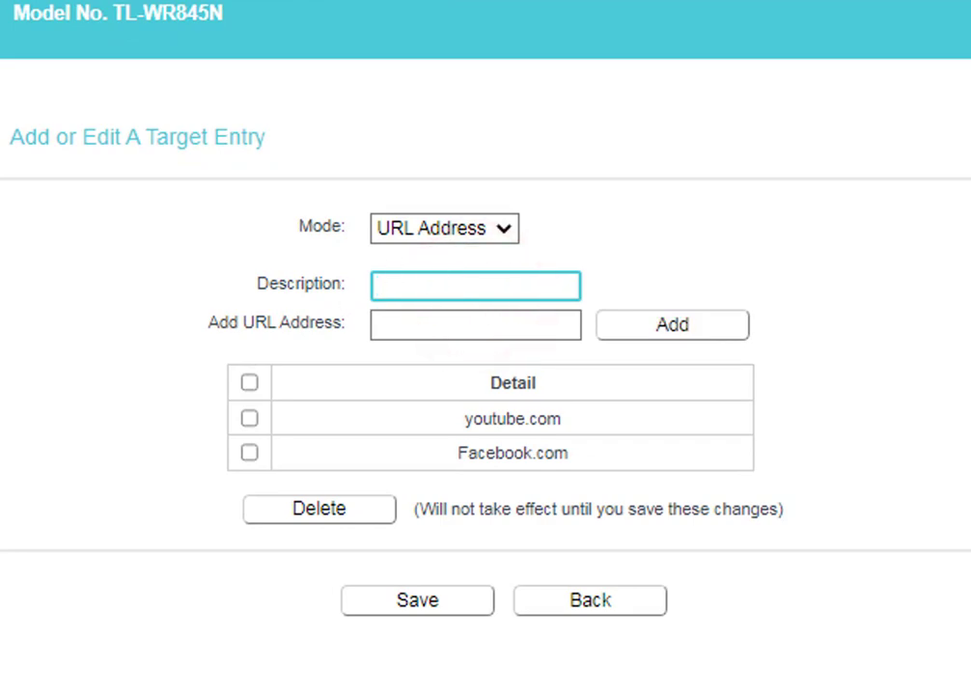
pyautogui.write('Block website')
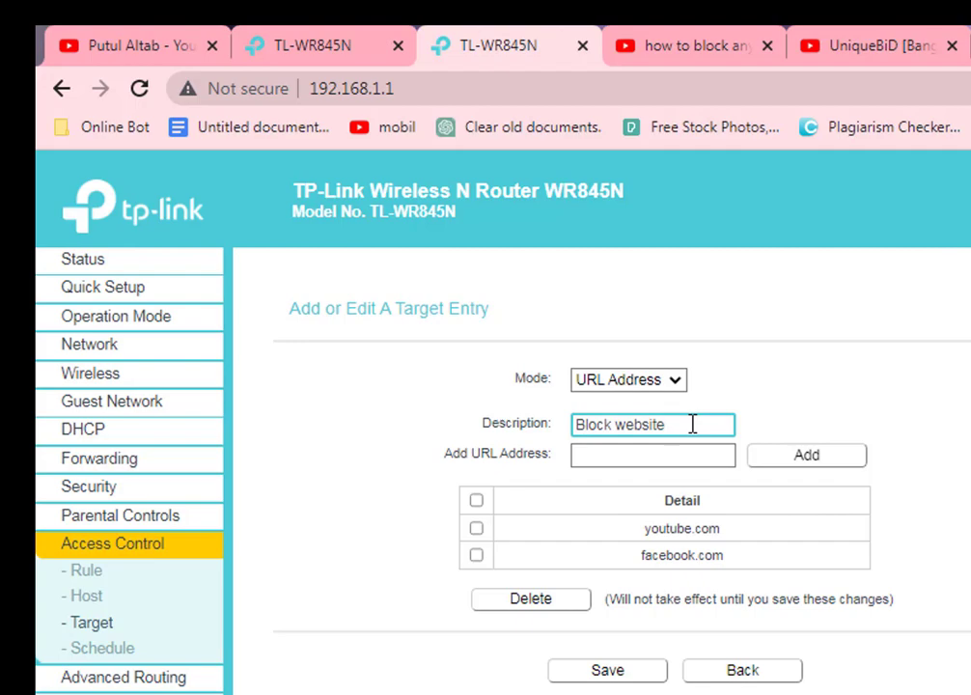
pyautogui.click(628, 673)
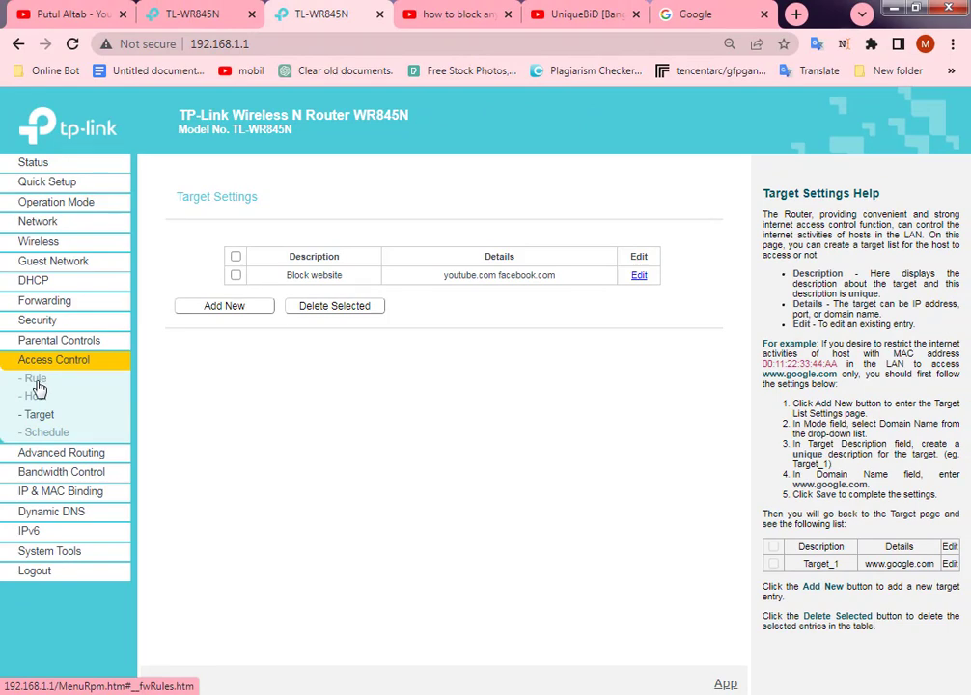
# - Save the settings on the Access Control rule page again and start a new access control entry
pyautogui.click(36, 380)
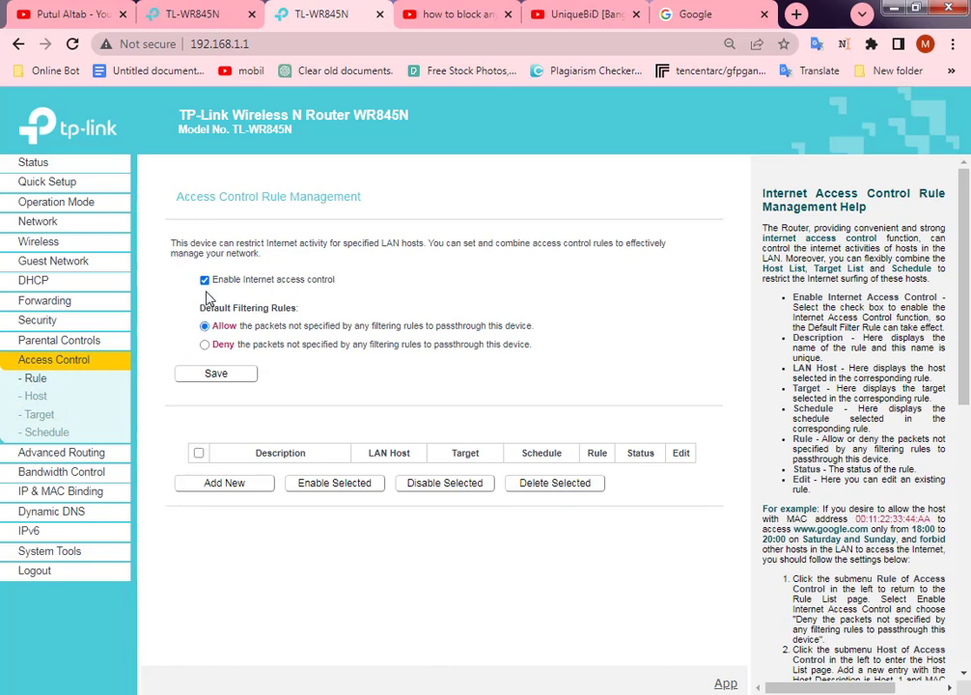
pyautogui.click(211, 375)
pyautogui.click(241, 489)
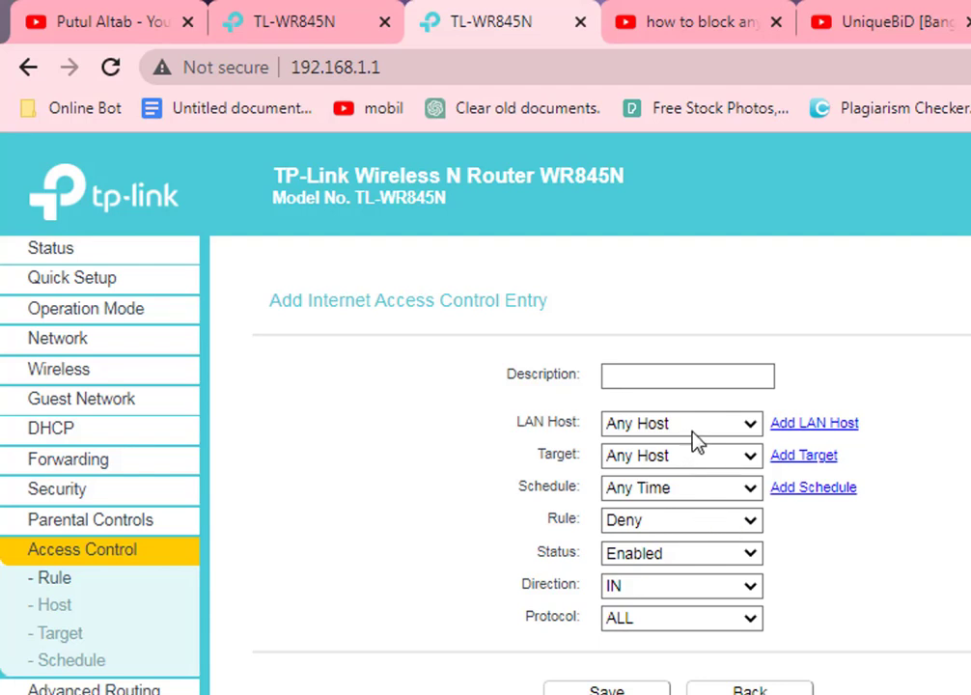
pyautogui.click(701, 426)
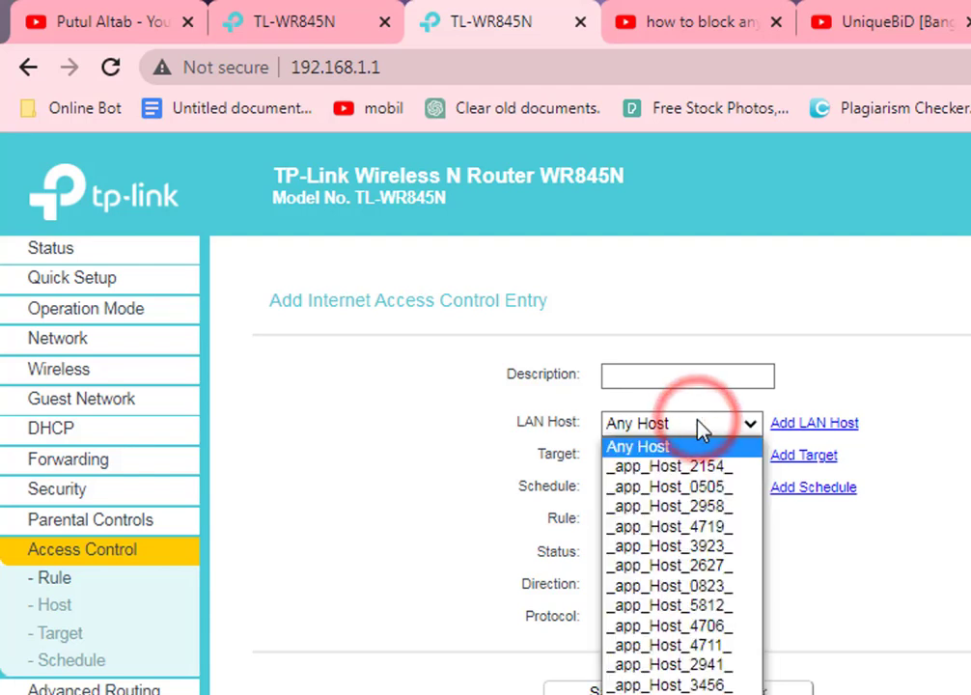
pyautogui.click(699, 424)
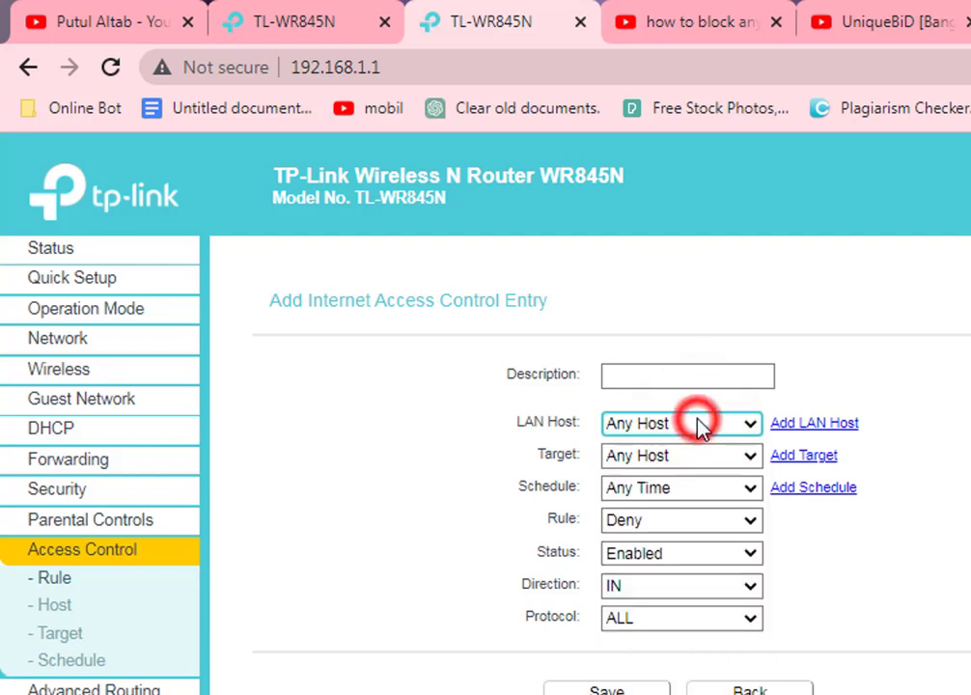
pyautogui.click(699, 425)
pyautogui.click(699, 424)
pyautogui.click(692, 454)
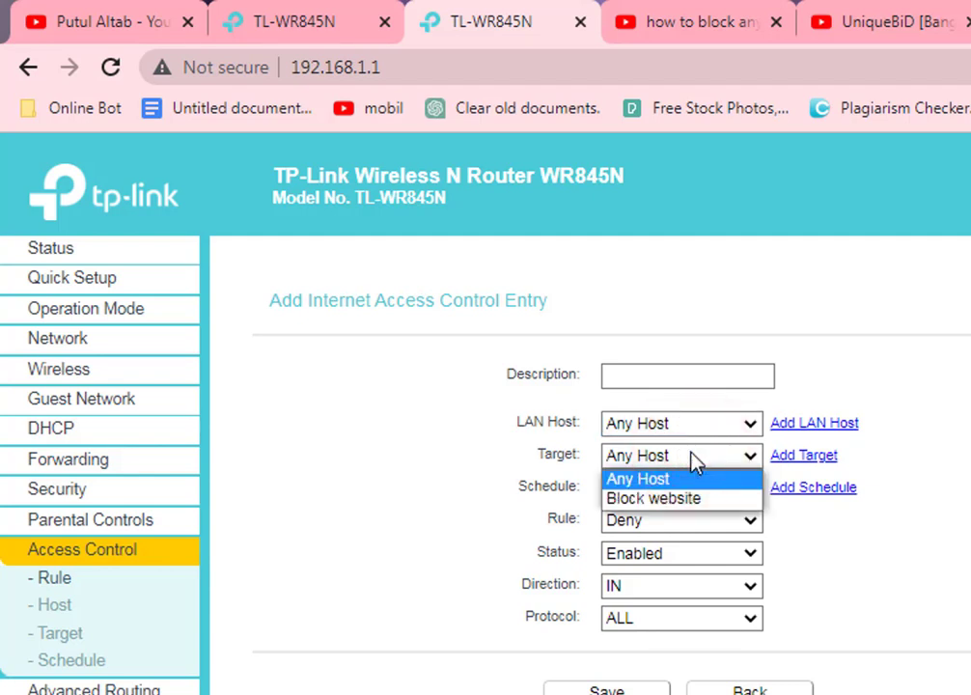
pyautogui.click(691, 500)
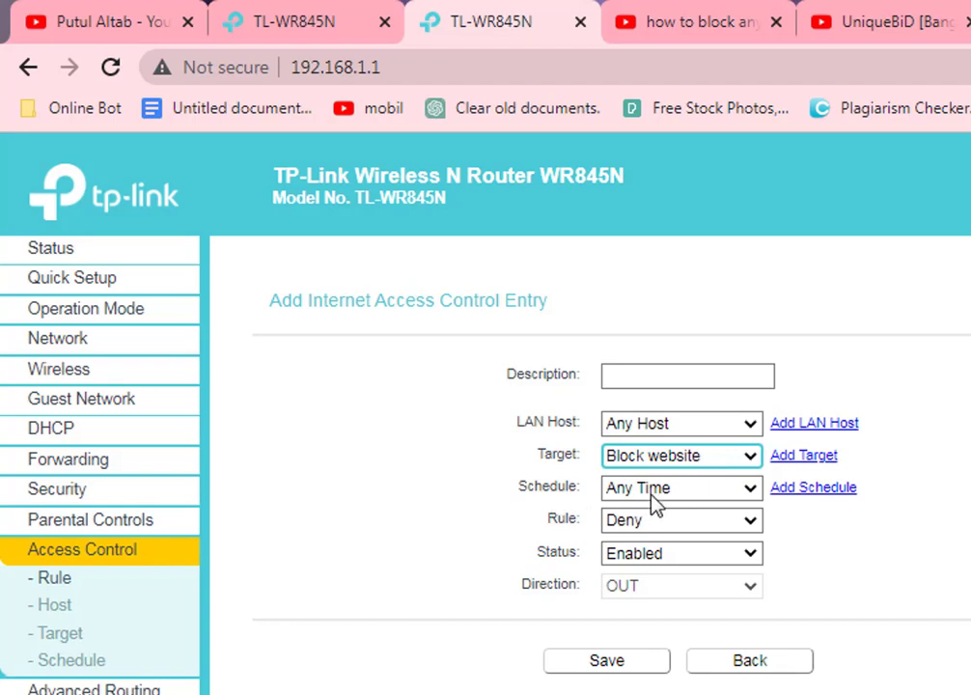
pyautogui.click(796, 492)
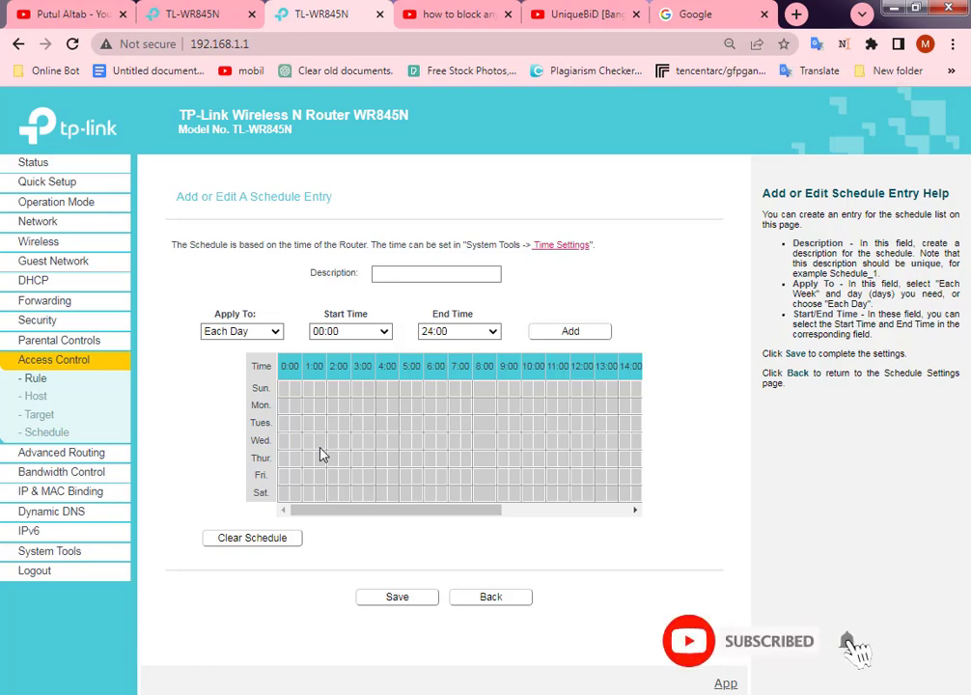
pyautogui.click(494, 598)
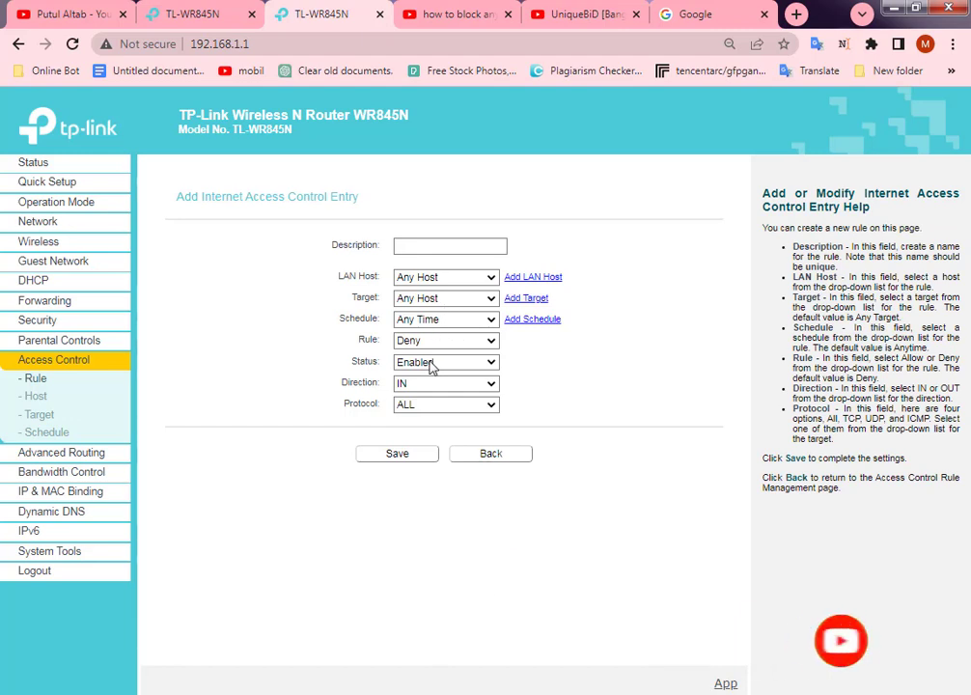
# - Set the access control entry's target to Block website, describe it as "Block website .", and save the entry
pyautogui.click(459, 246)
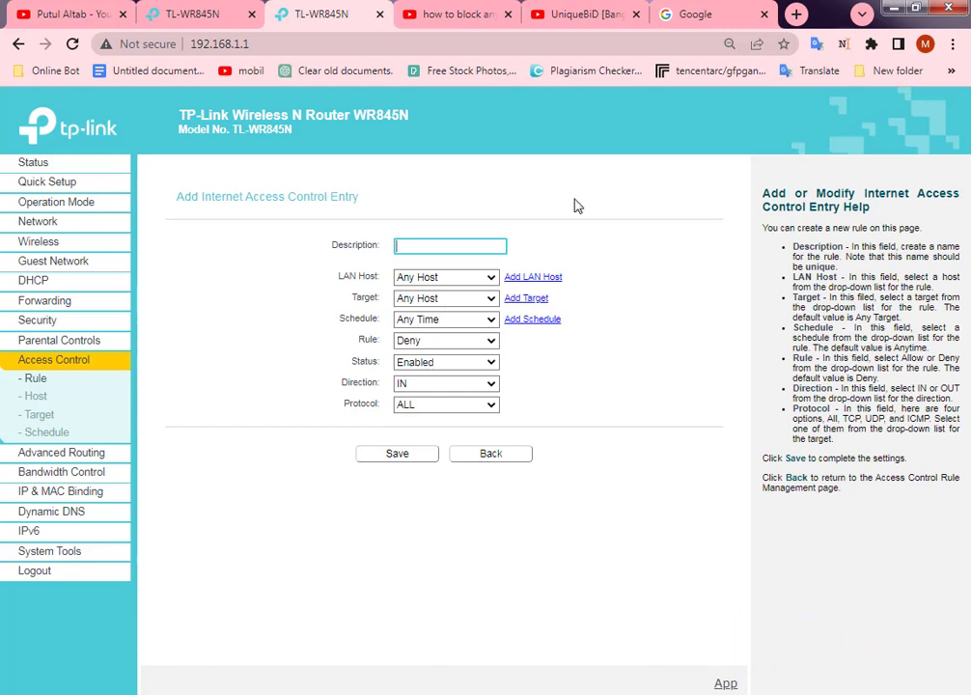
pyautogui.click(449, 306)
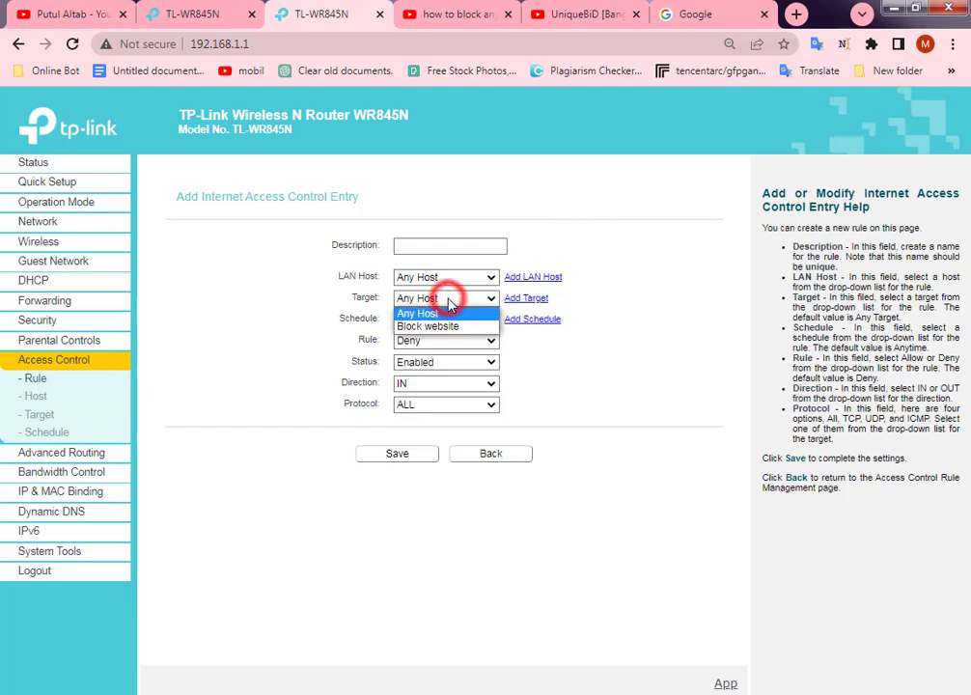
pyautogui.click(442, 329)
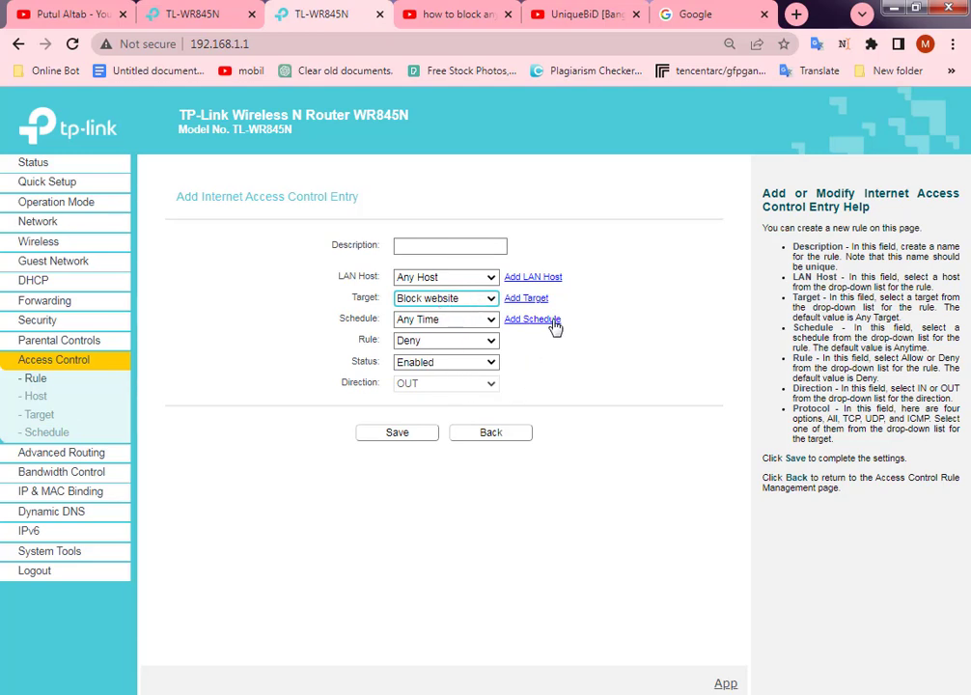
pyautogui.click(410, 436)
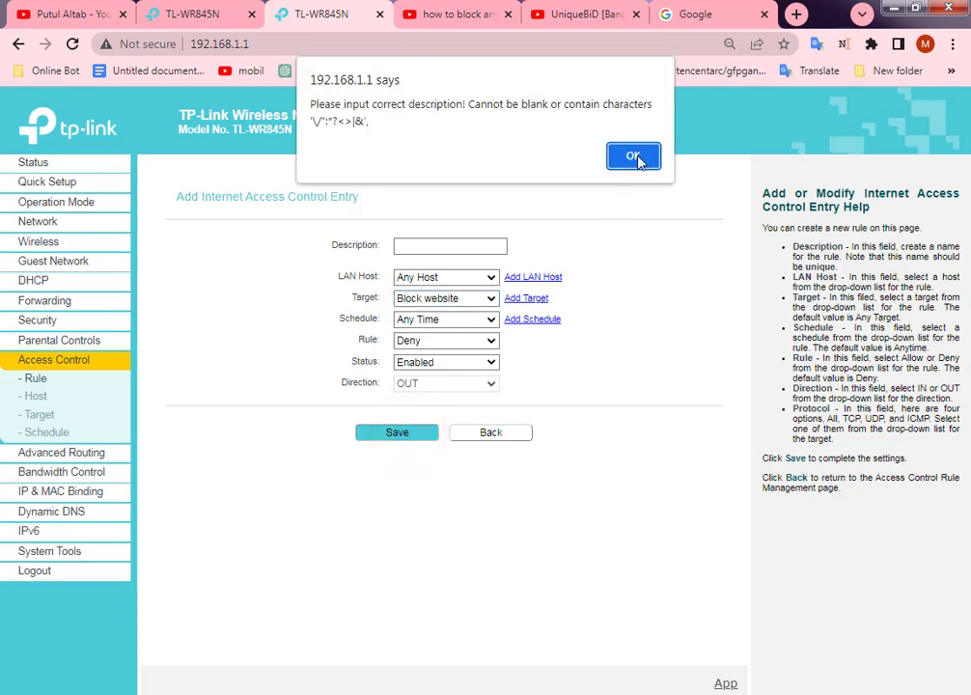
pyautogui.click(634, 157)
pyautogui.write('Block website .')
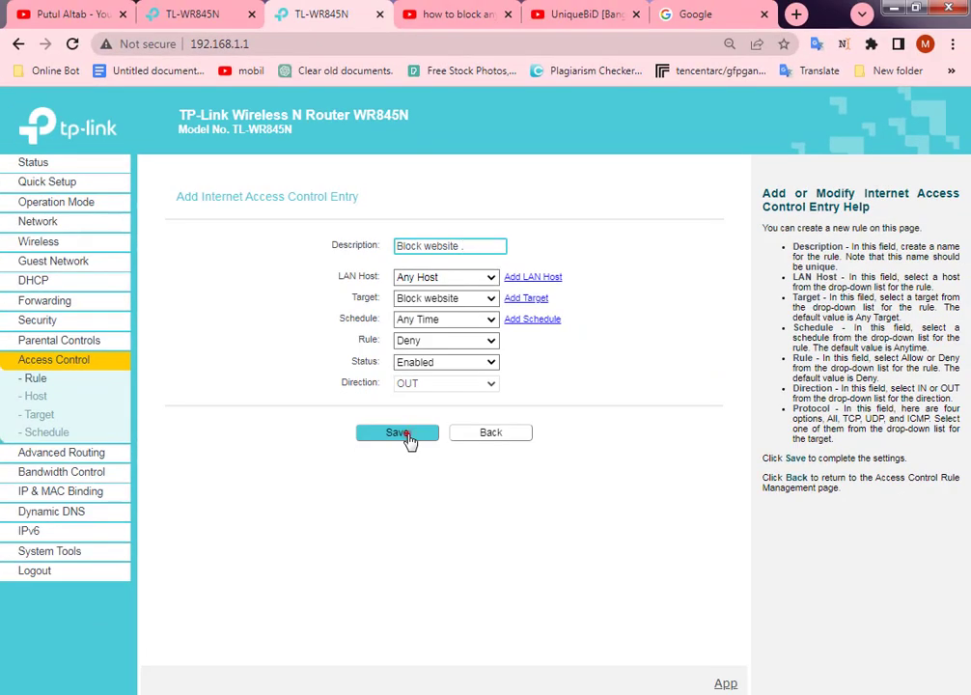
pyautogui.click(409, 440)
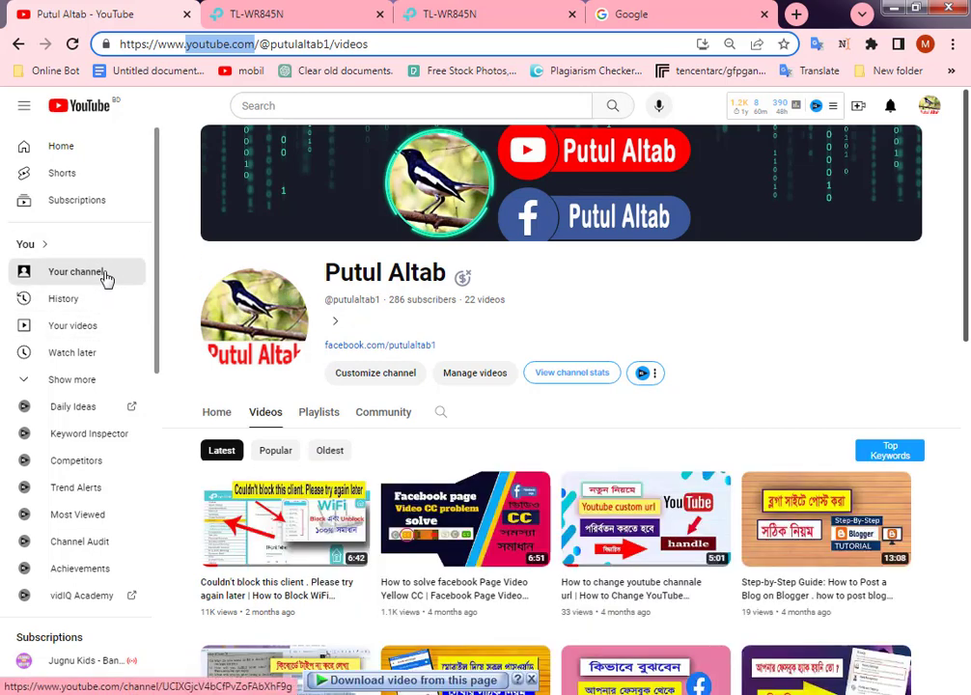
# - Test the block by loading the YouTube home page and opening facebook.com in a new tab
pyautogui.click(94, 109)
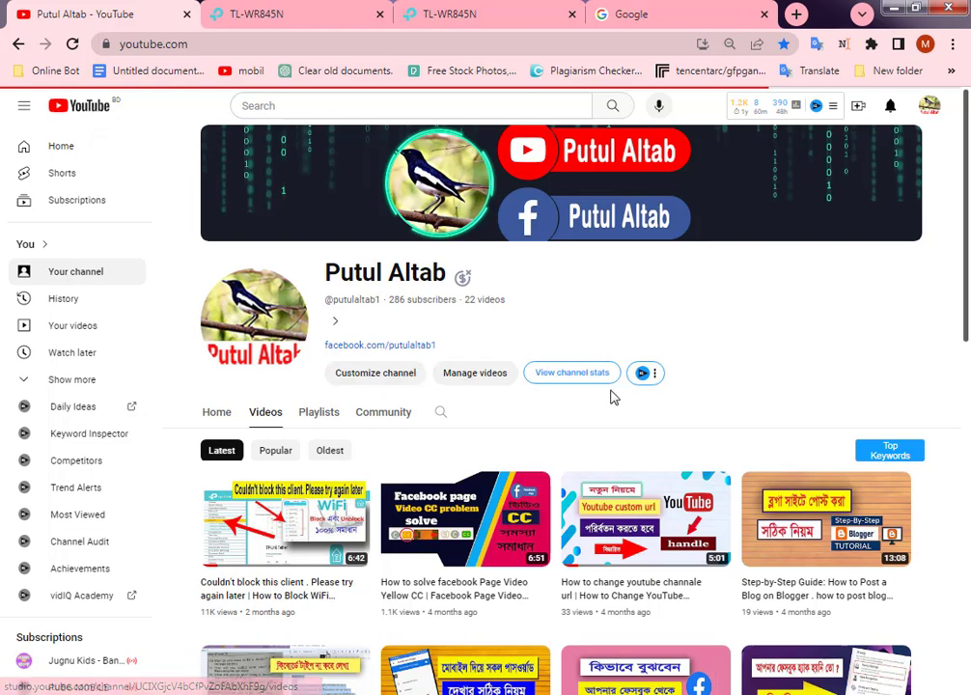
pyautogui.click(77, 114)
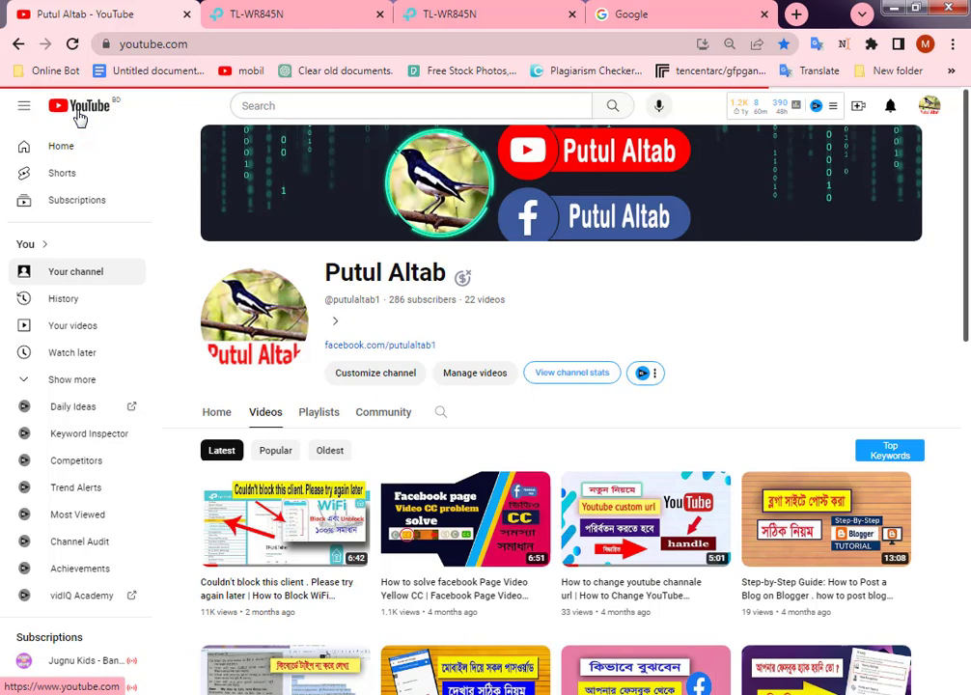
pyautogui.click(797, 14)
pyautogui.write('facebook.com')
pyautogui.press('Return')
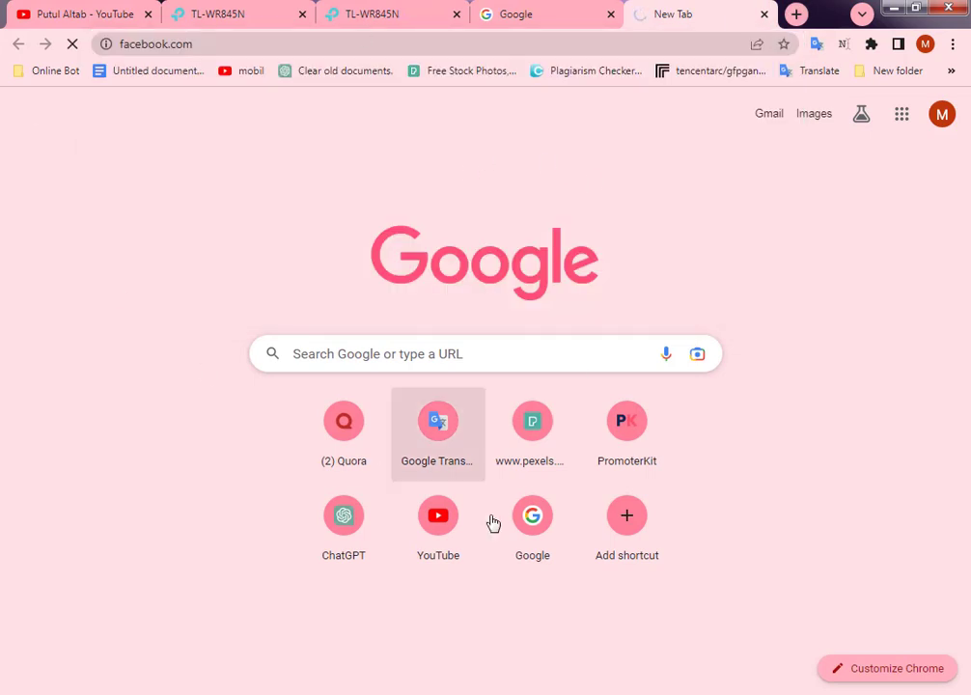
pyautogui.click(111, 12)
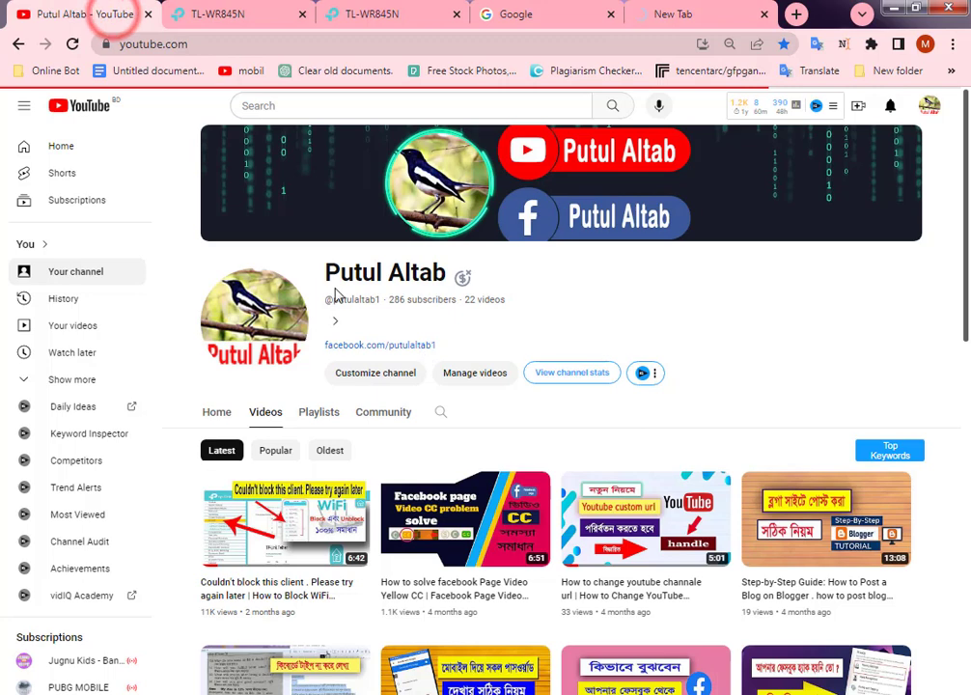
pyautogui.click(680, 12)
# - Back on the router's Access Control Rule page, disable Internet access control and set the default filtering rule to Deny
pyautogui.click(372, 18)
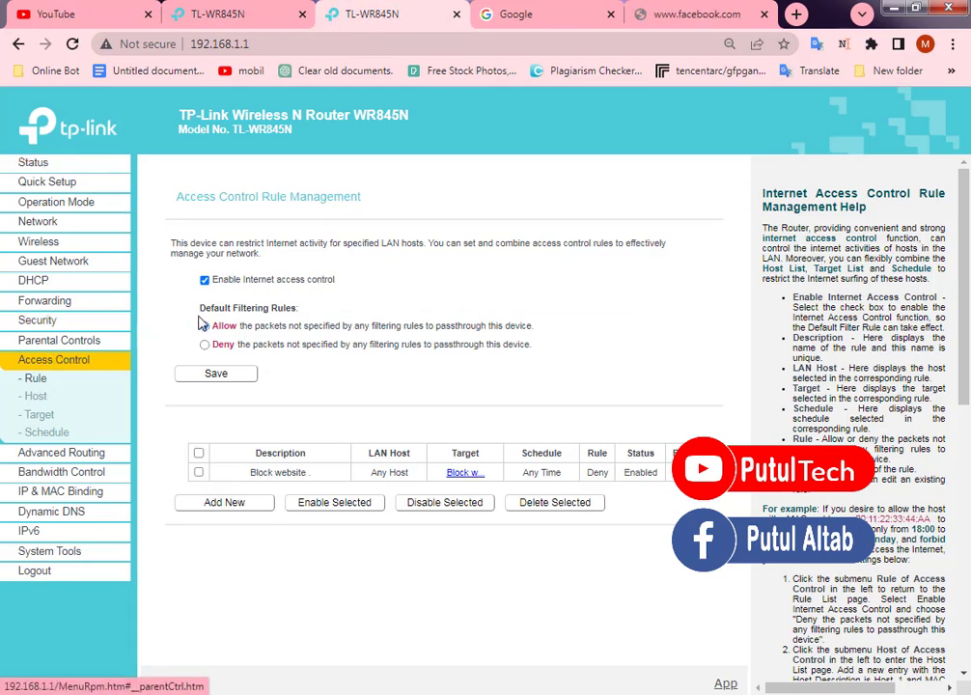
pyautogui.click(58, 362)
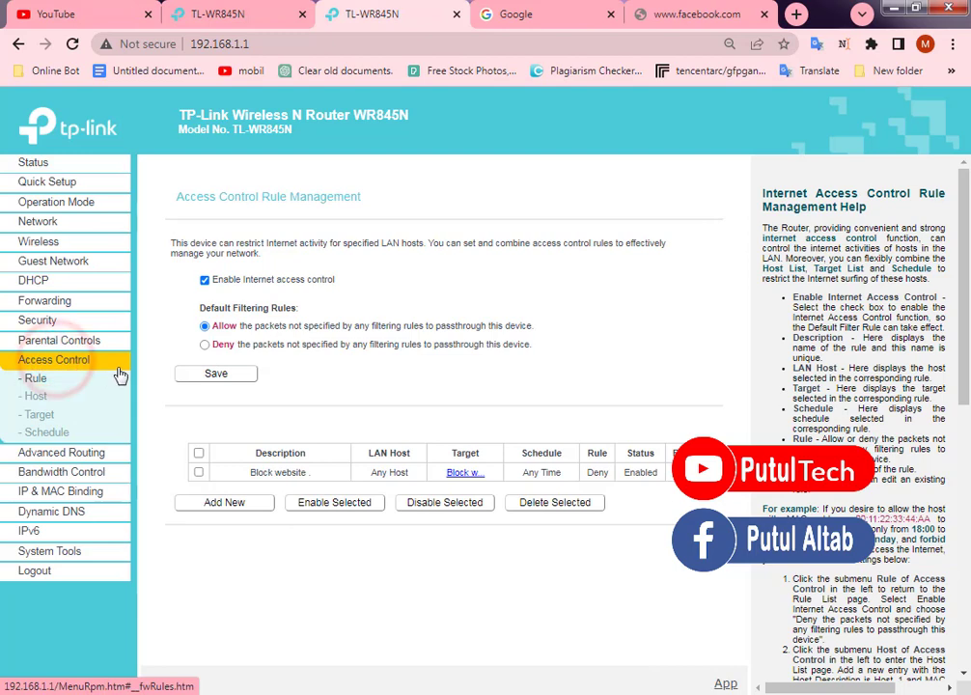
pyautogui.click(204, 280)
pyautogui.click(204, 345)
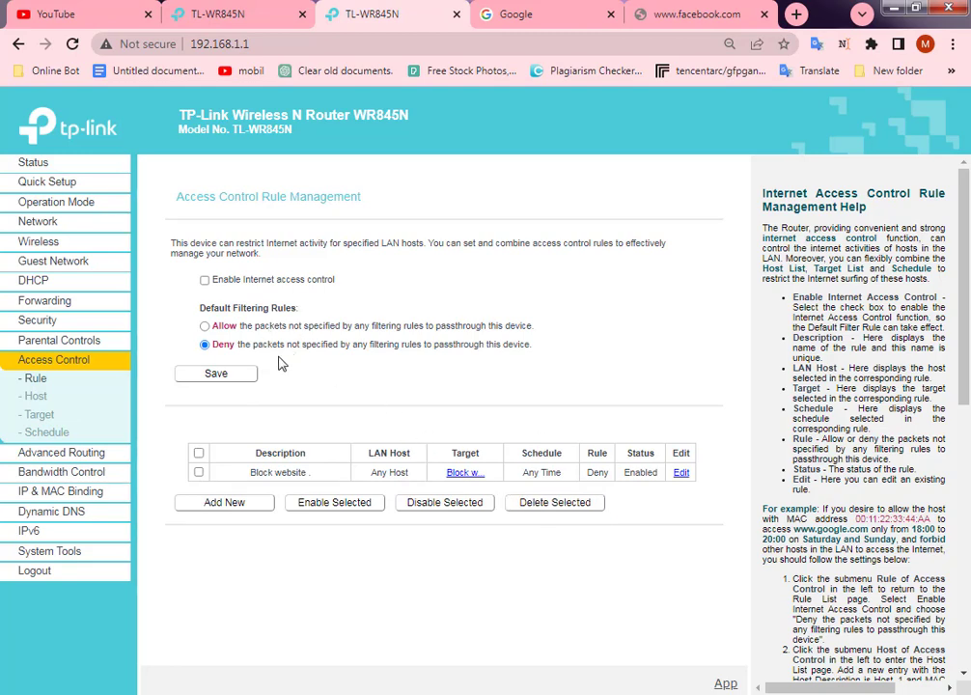
# - Check access again by loading the YouTube home page and viewing the open Facebook page
pyautogui.click(50, 14)
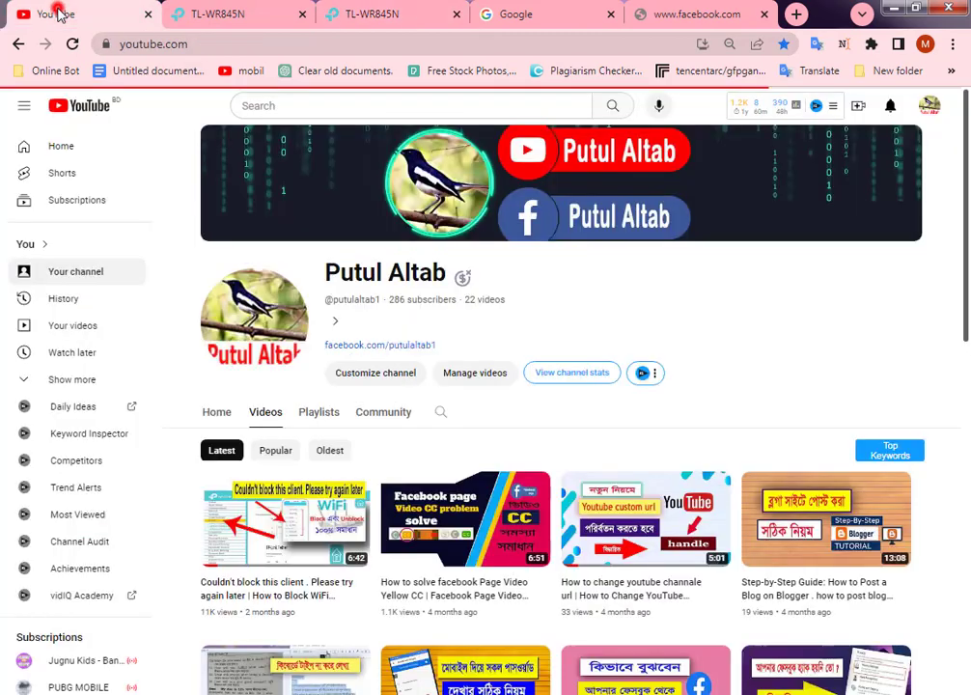
pyautogui.click(94, 106)
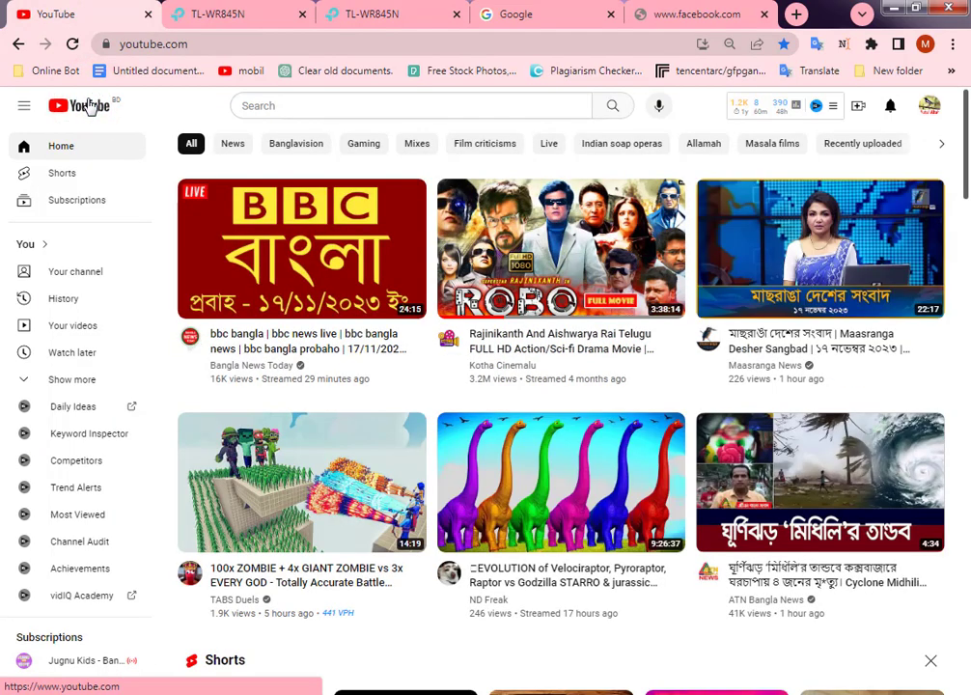
pyautogui.click(718, 6)
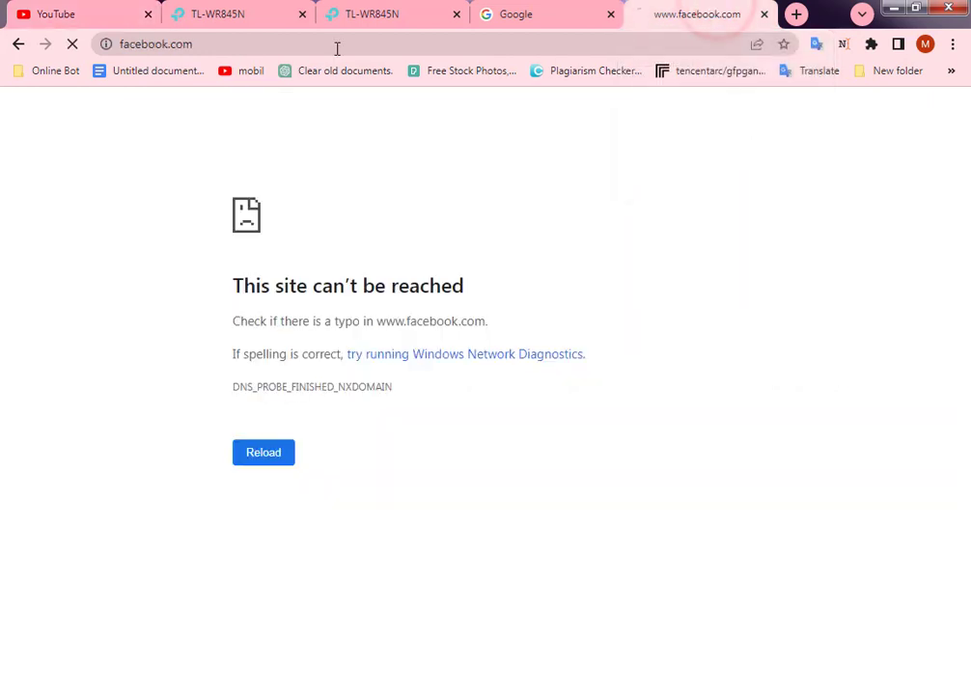